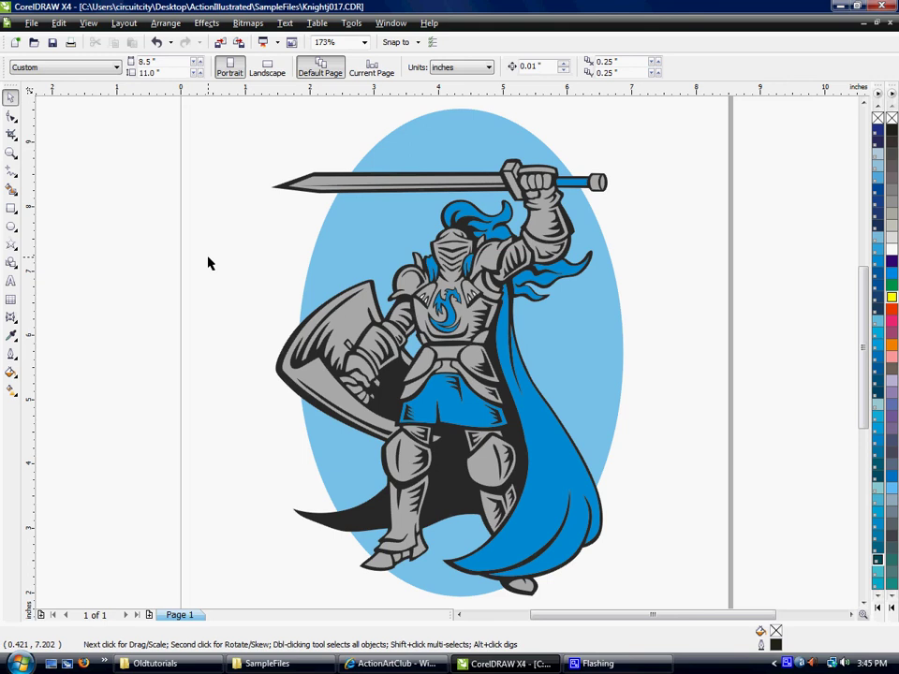
Compare the fill colours assigned to the background ellipse and the knight's cape.
{"action": "left_click", "coordinate": [359, 216]}
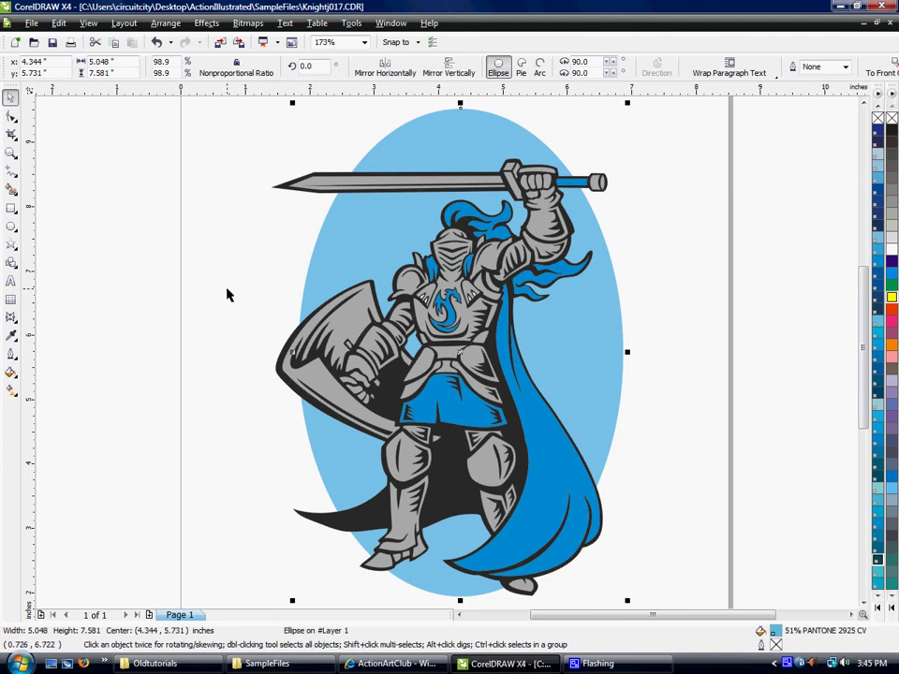
{"action": "left_click", "coordinate": [251, 293]}
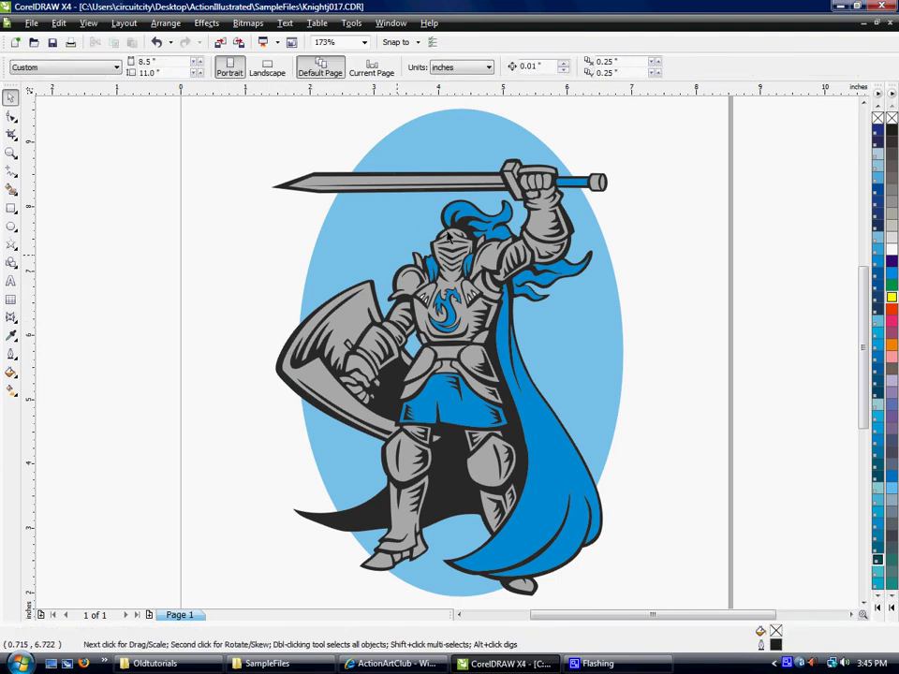
{"action": "left_click", "coordinate": [397, 226]}
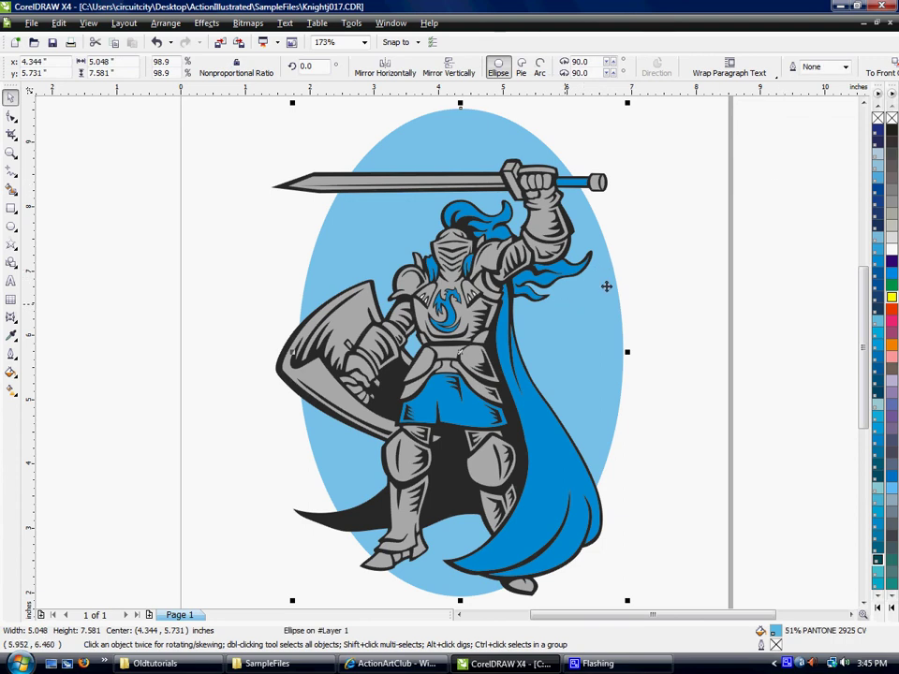
{"action": "left_click", "coordinate": [660, 279]}
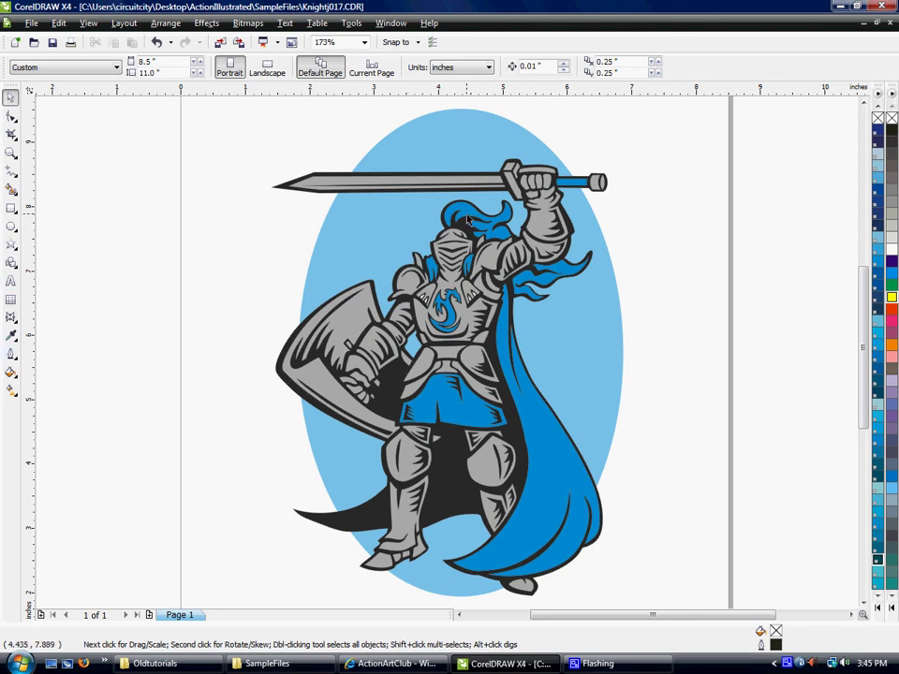
{"action": "left_click", "coordinate": [603, 344]}
{"action": "key", "text": "Tab"}
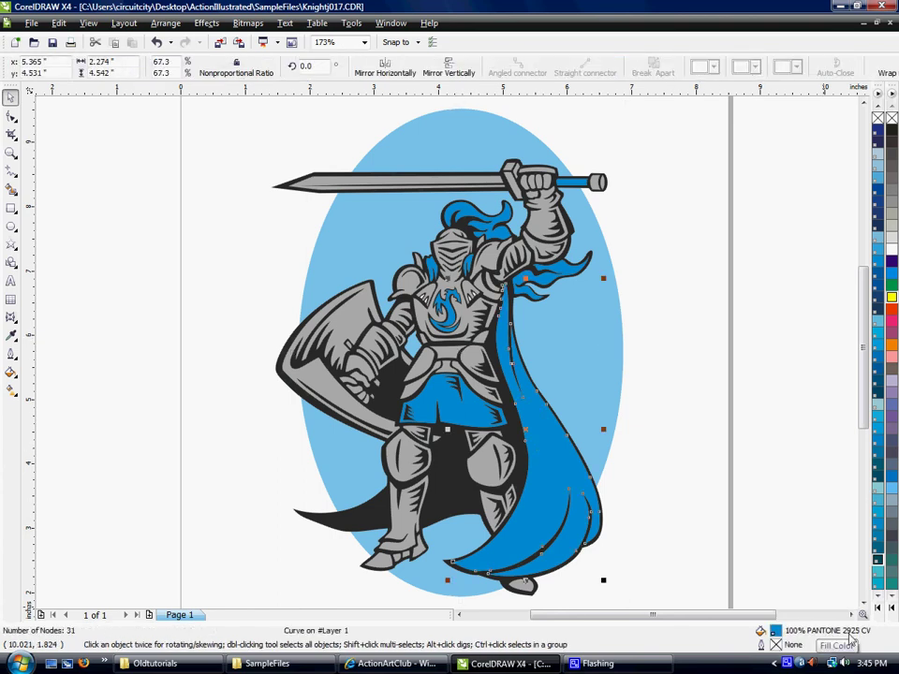
Start a linear Fountain Fill with a custom colour blend on the background ellipse.
{"action": "left_click", "coordinate": [595, 317]}
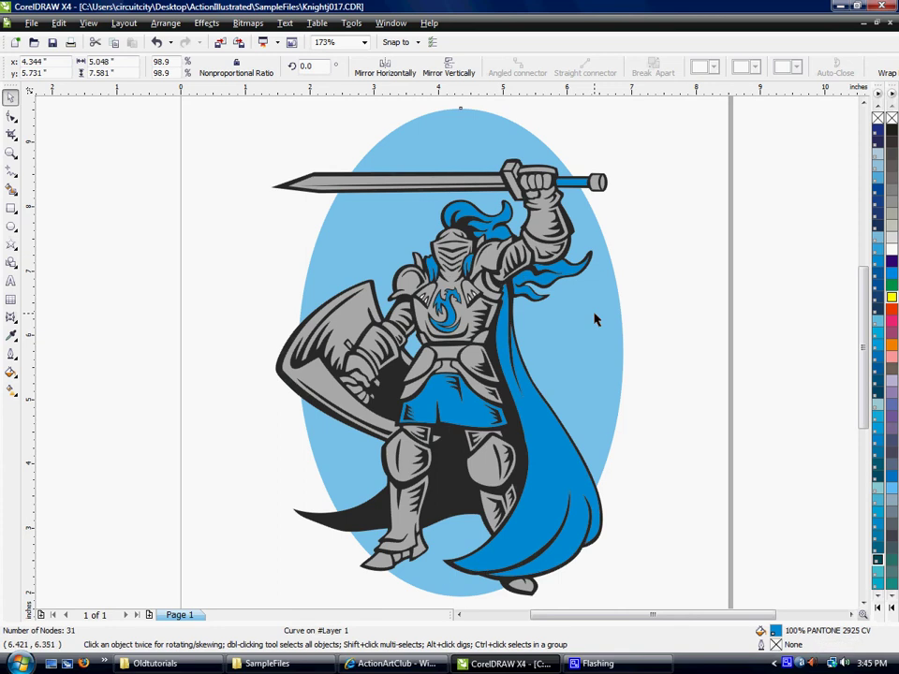
{"action": "left_click", "coordinate": [11, 371]}
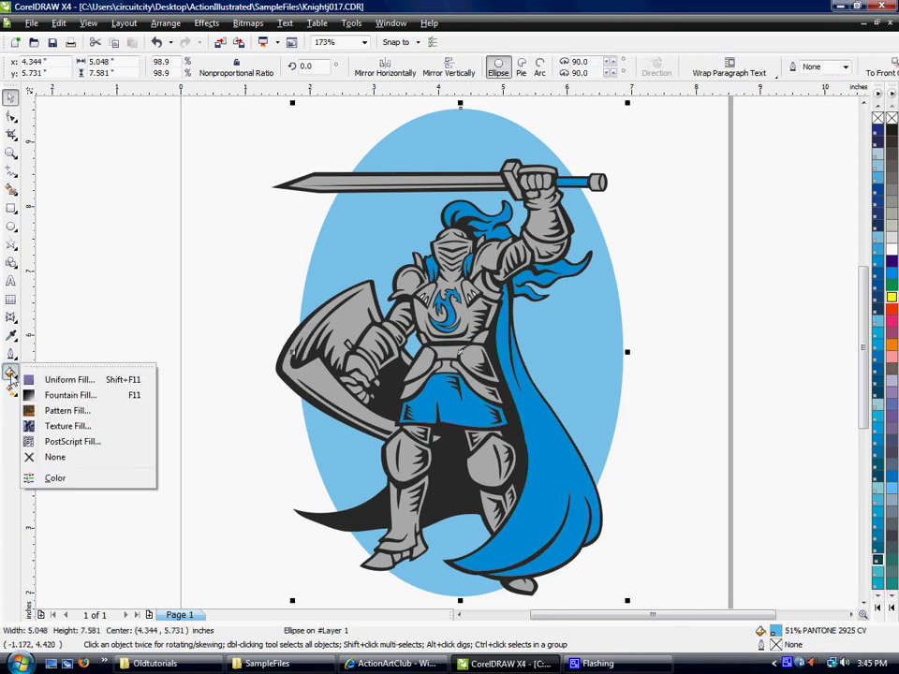
{"action": "left_click", "coordinate": [67, 397]}
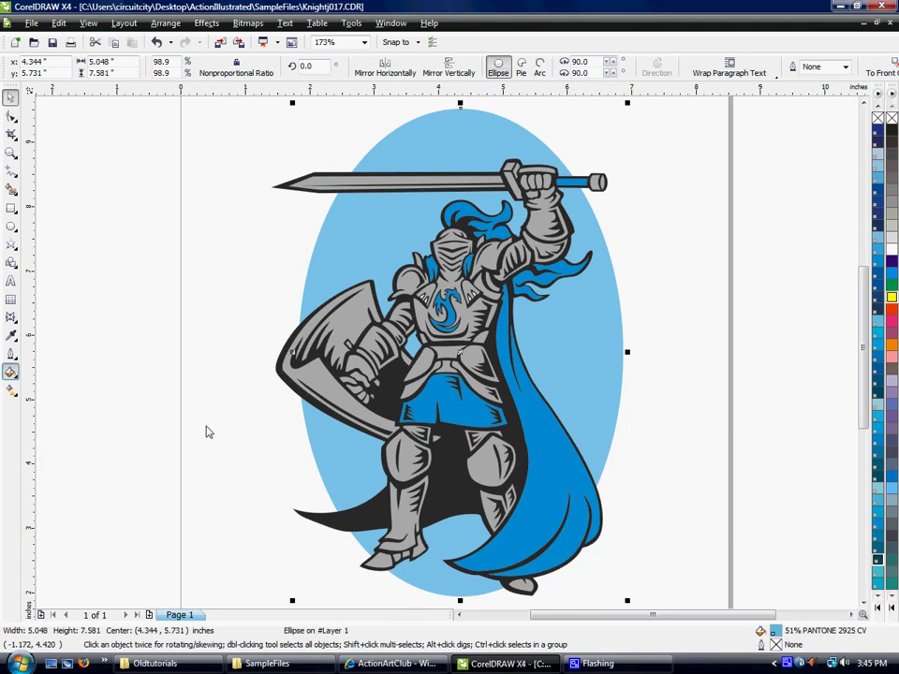
{"action": "left_click_drag", "start_coordinate": [416, 202], "coordinate": [202, 259]}
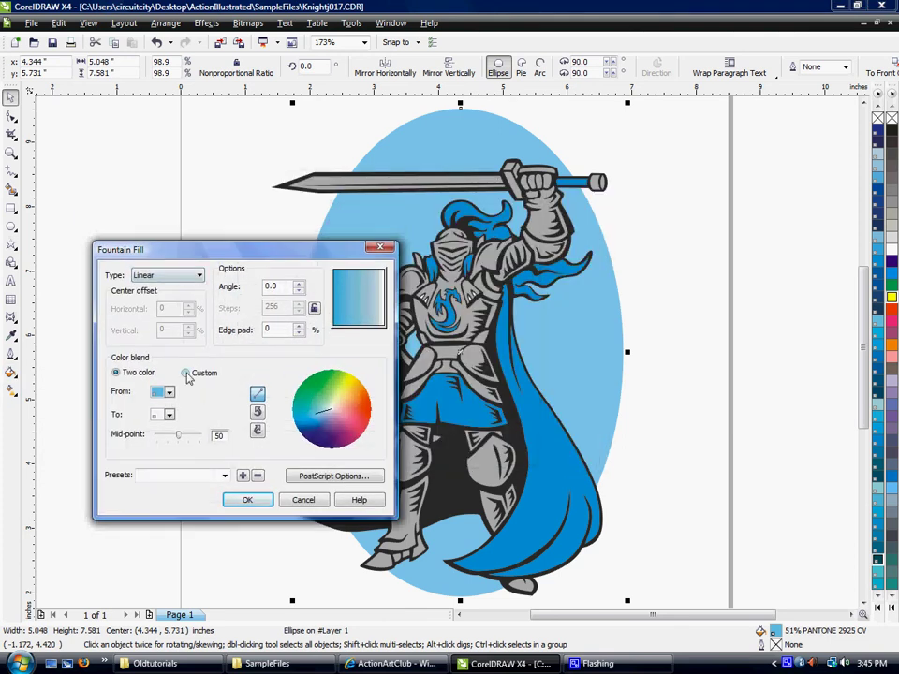
{"action": "left_click", "coordinate": [186, 374]}
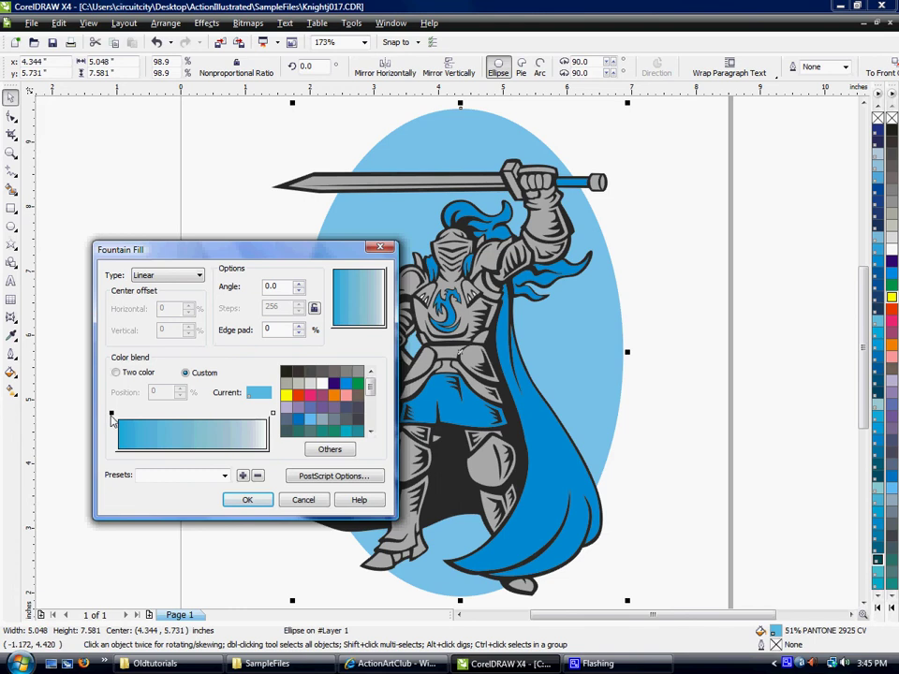
Set the blend's starting colour to a 100% tint of PANTONE 2925 CV.
{"action": "left_click", "coordinate": [273, 415]}
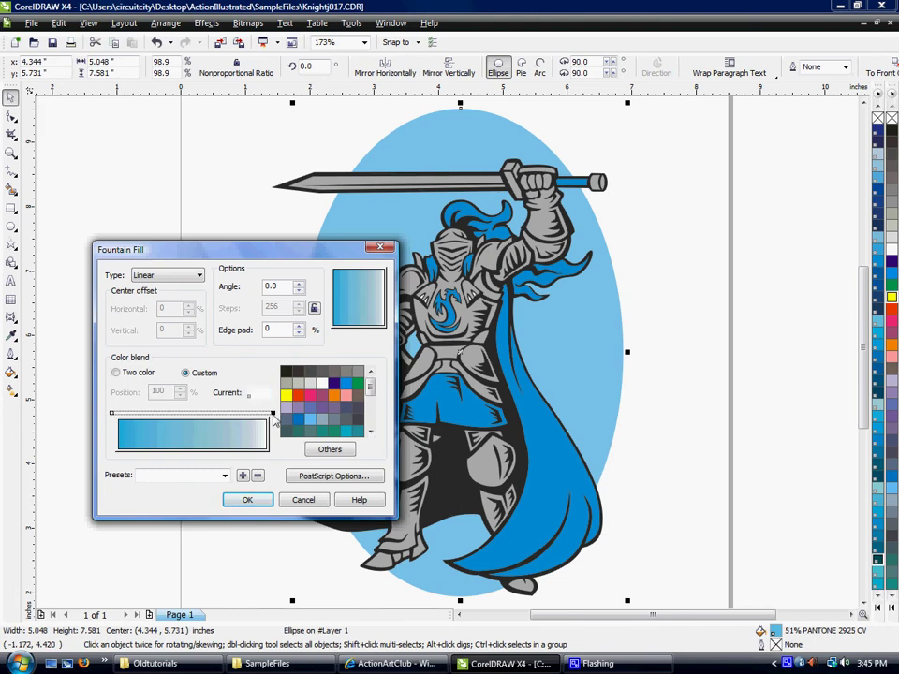
{"action": "left_click", "coordinate": [112, 414]}
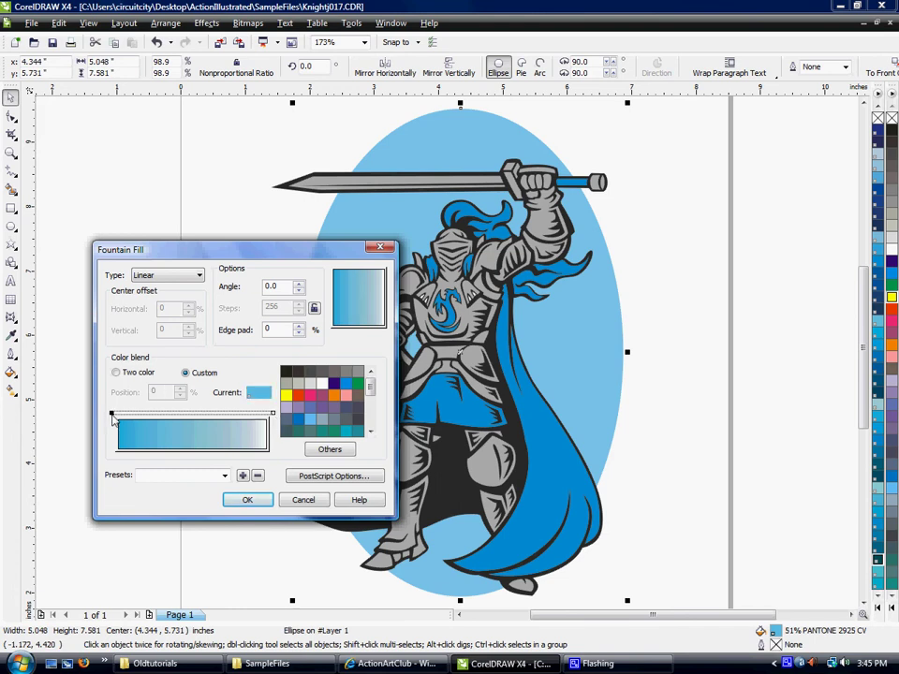
{"action": "left_click", "coordinate": [272, 414]}
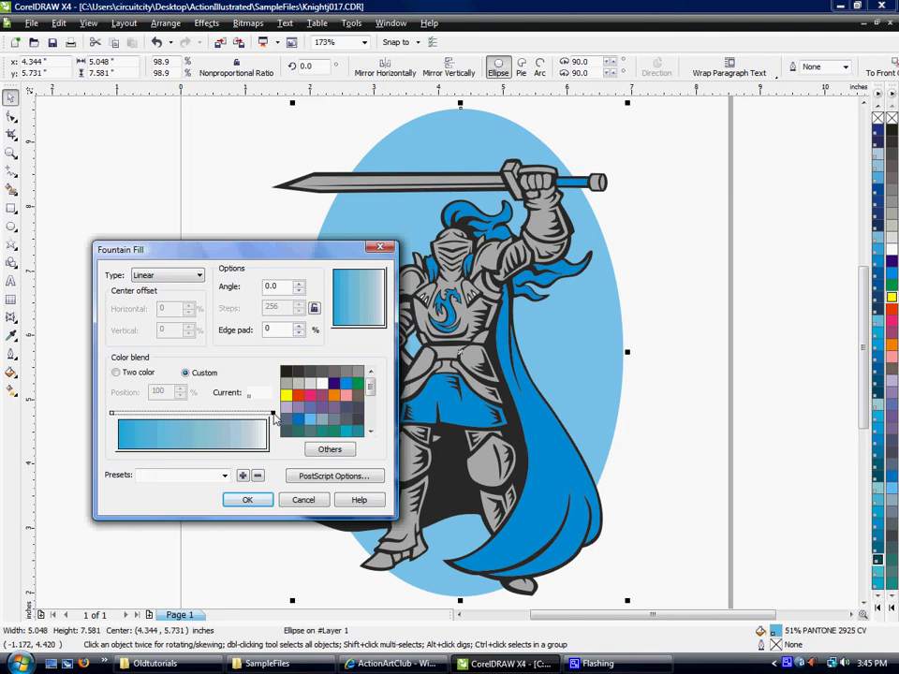
{"action": "left_click", "coordinate": [111, 415]}
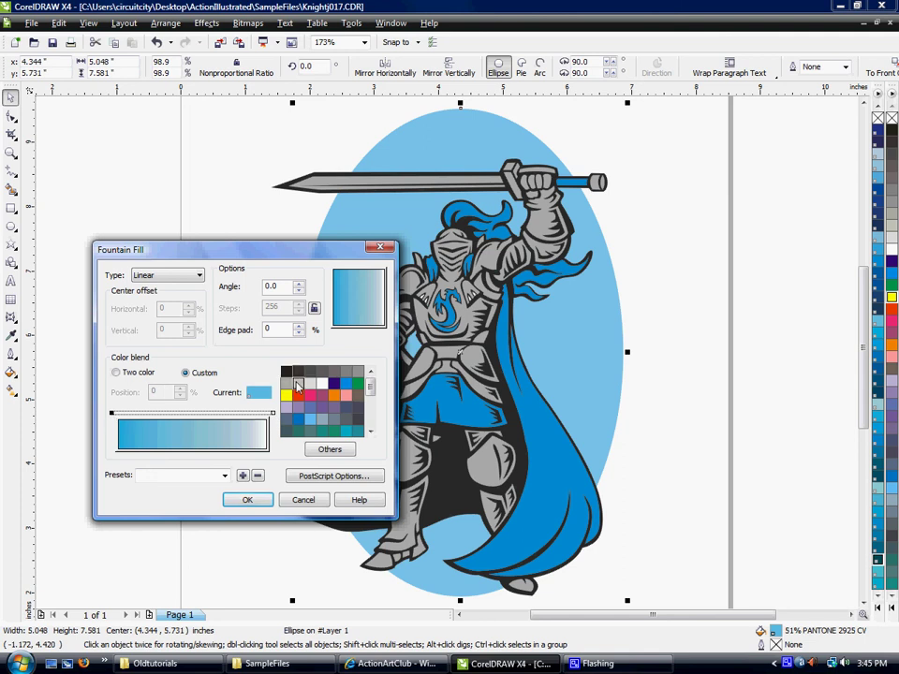
{"action": "left_click", "coordinate": [337, 452]}
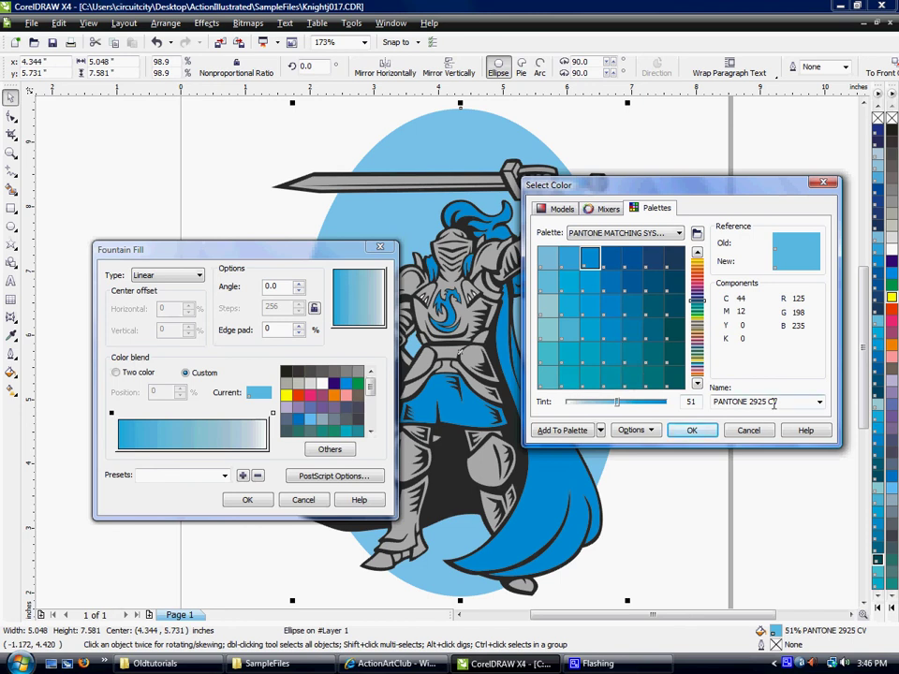
{"action": "left_click_drag", "start_coordinate": [617, 403], "coordinate": [680, 404]}
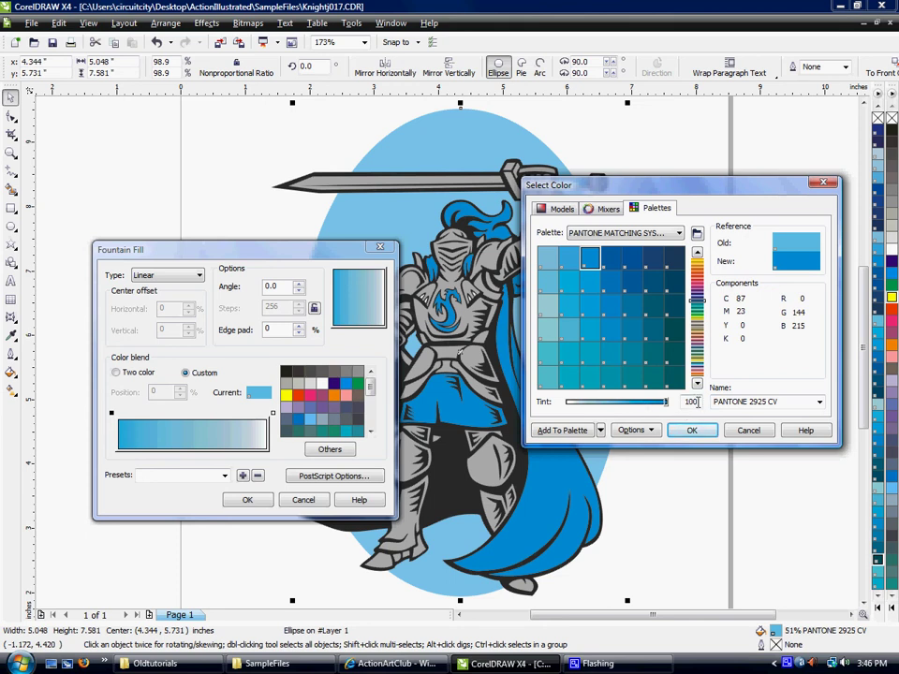
{"action": "left_click", "coordinate": [693, 431]}
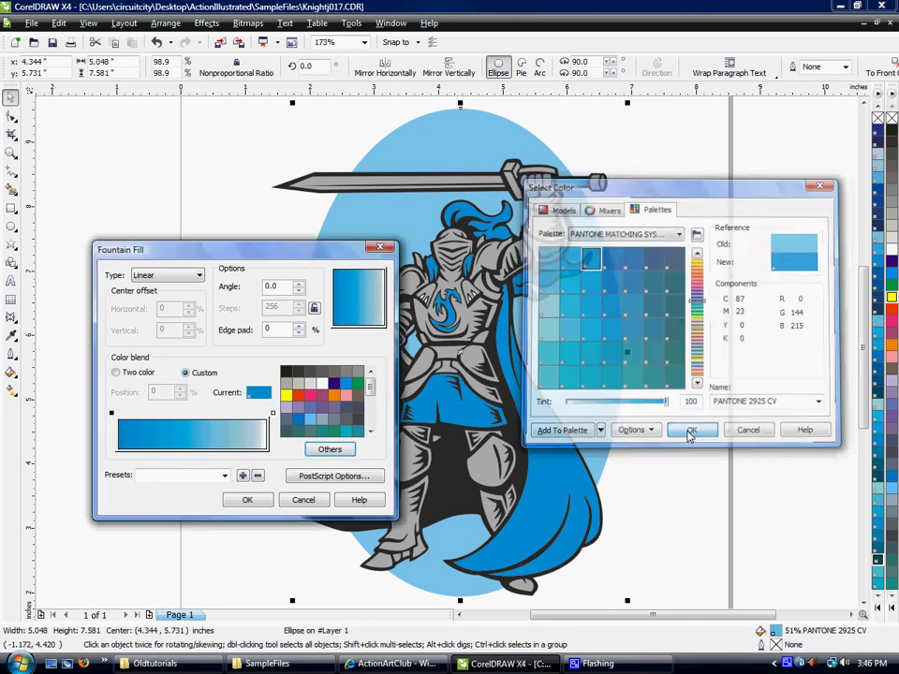
Set the blend's ending colour to a 0% tint of PANTONE 2925 CV.
{"action": "left_click", "coordinate": [273, 415]}
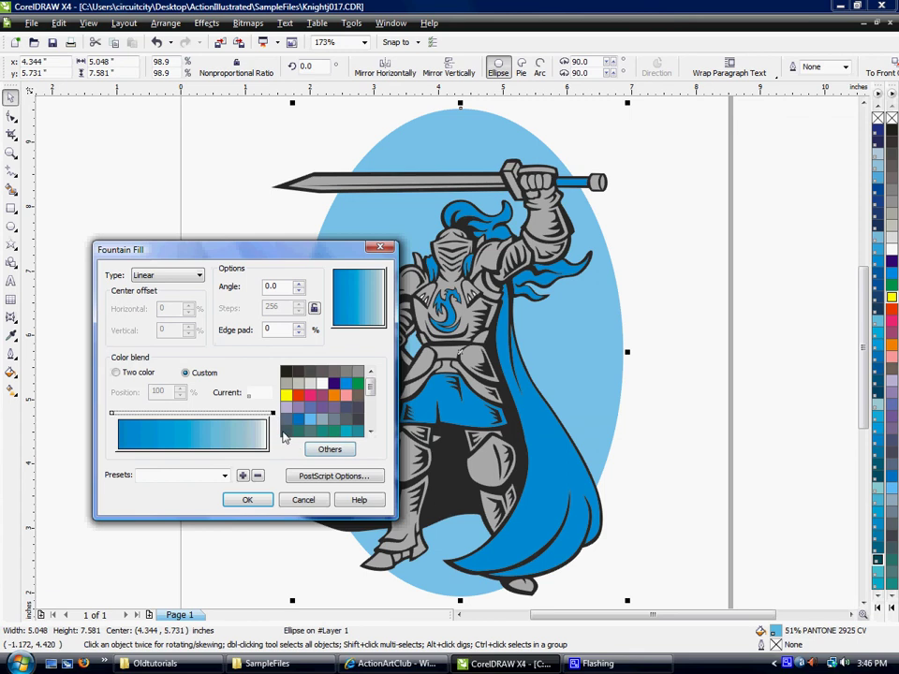
{"action": "left_click", "coordinate": [335, 450]}
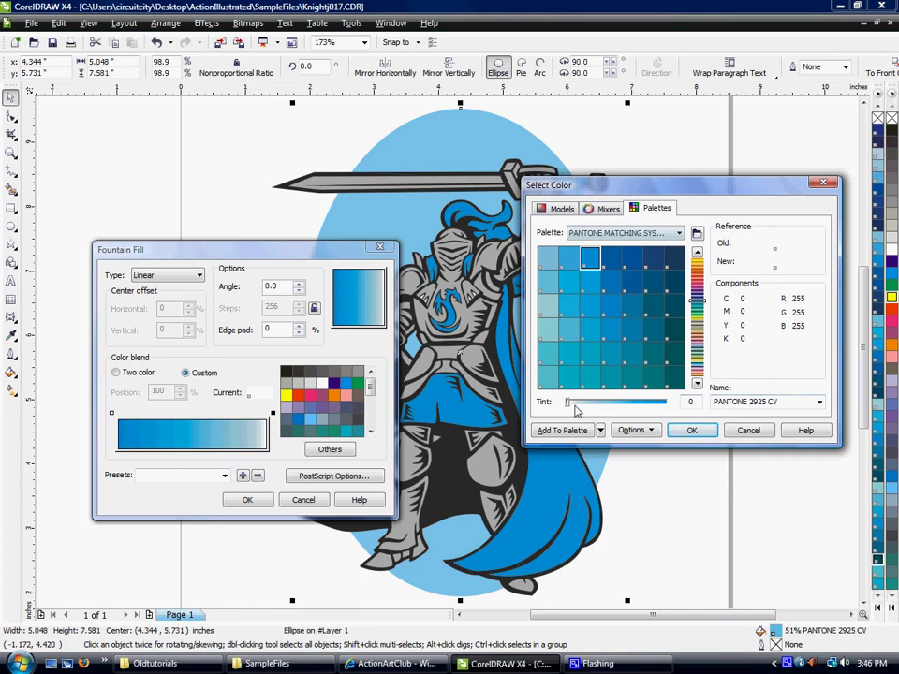
{"action": "left_click", "coordinate": [691, 430]}
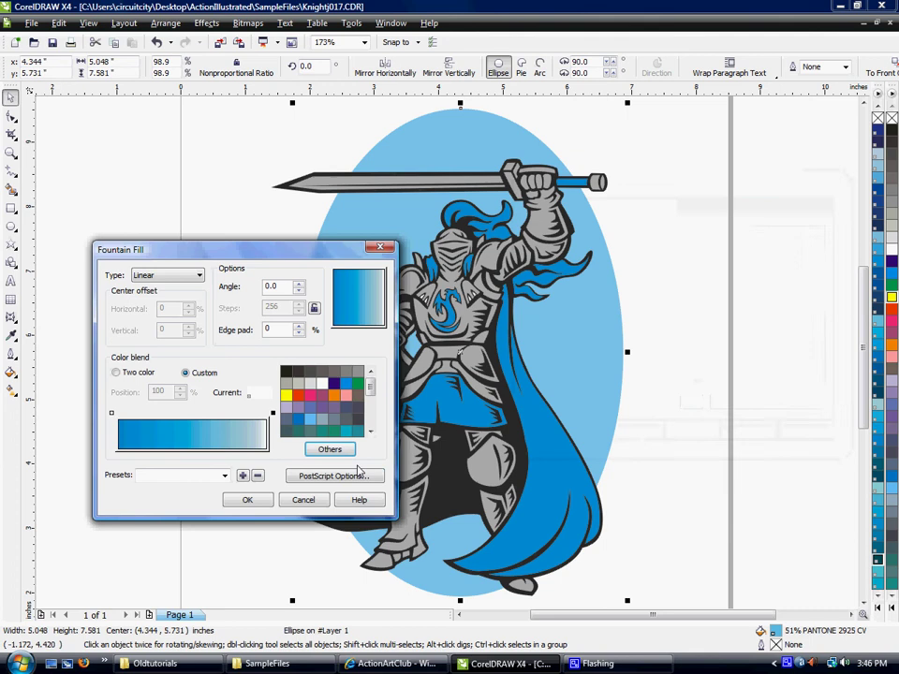
Set the fill's PostScript halftone screen to Dot at 45 LPI and apply the fountain fill to the ellipse.
{"action": "left_click", "coordinate": [303, 480]}
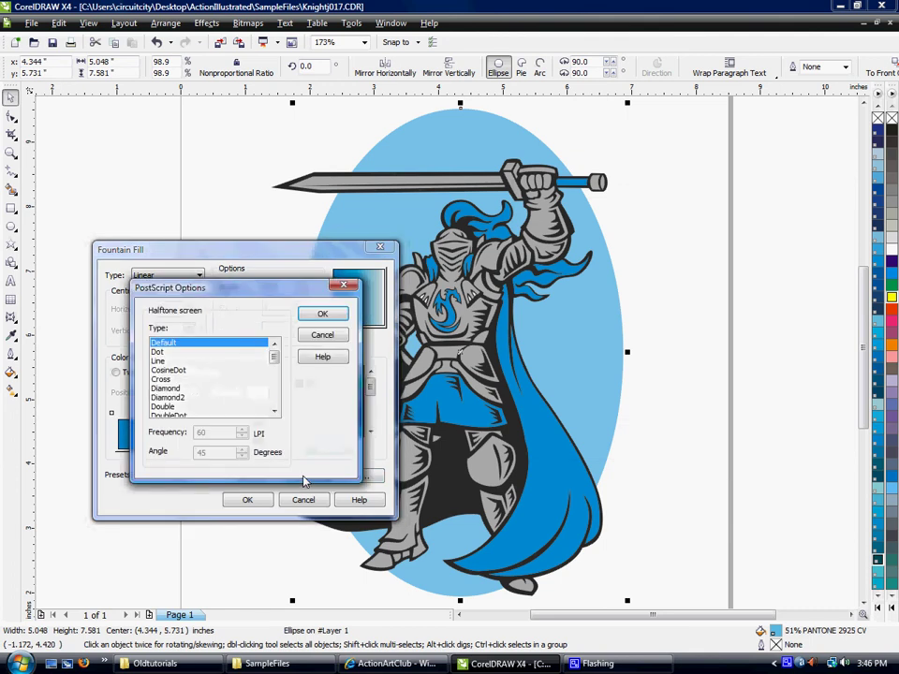
{"action": "left_click", "coordinate": [162, 353]}
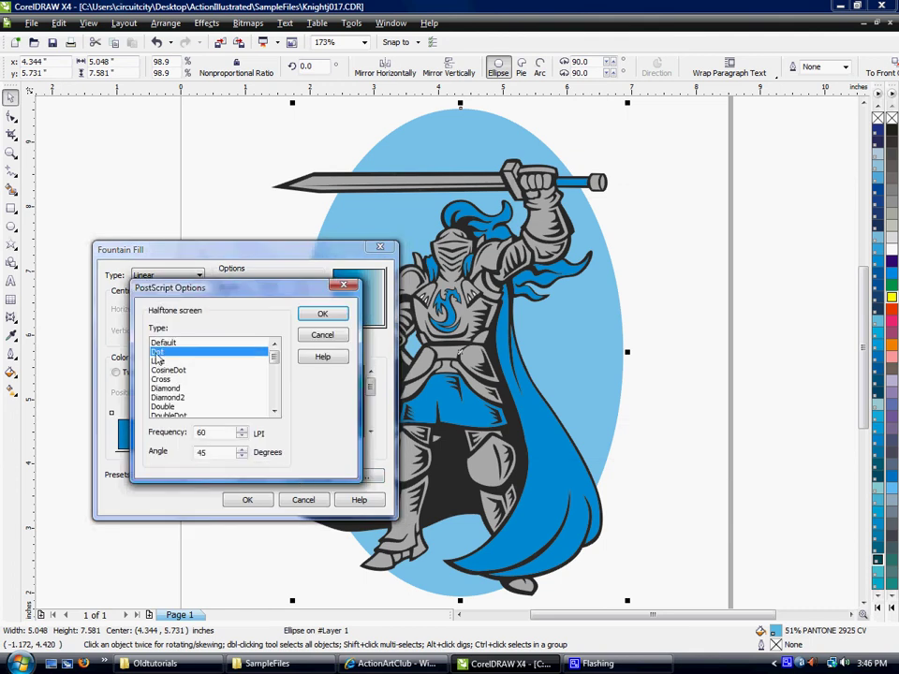
{"action": "left_click_drag", "start_coordinate": [215, 432], "coordinate": [157, 423]}
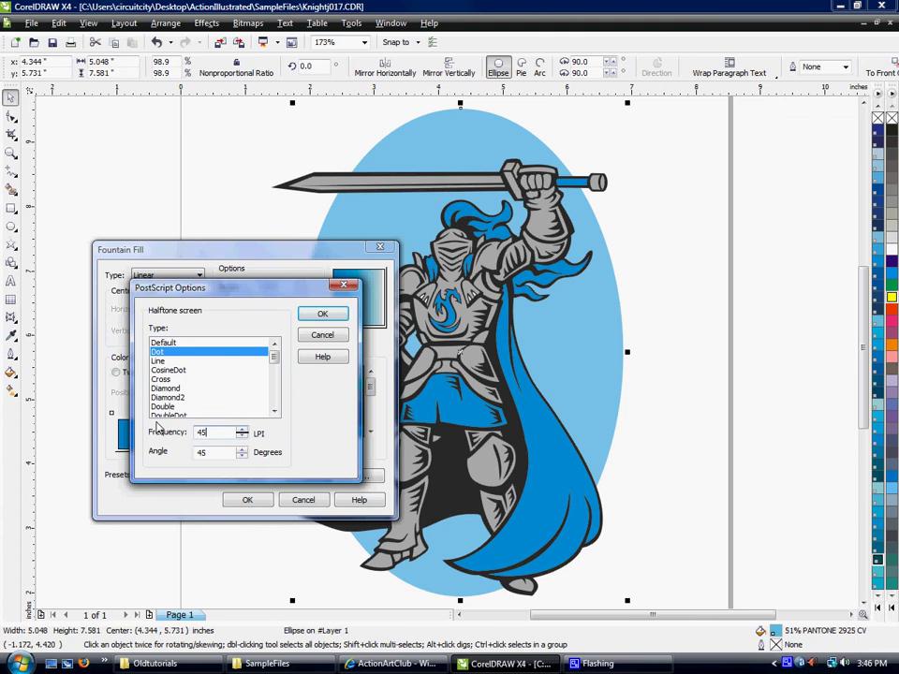
{"action": "left_click", "coordinate": [320, 314]}
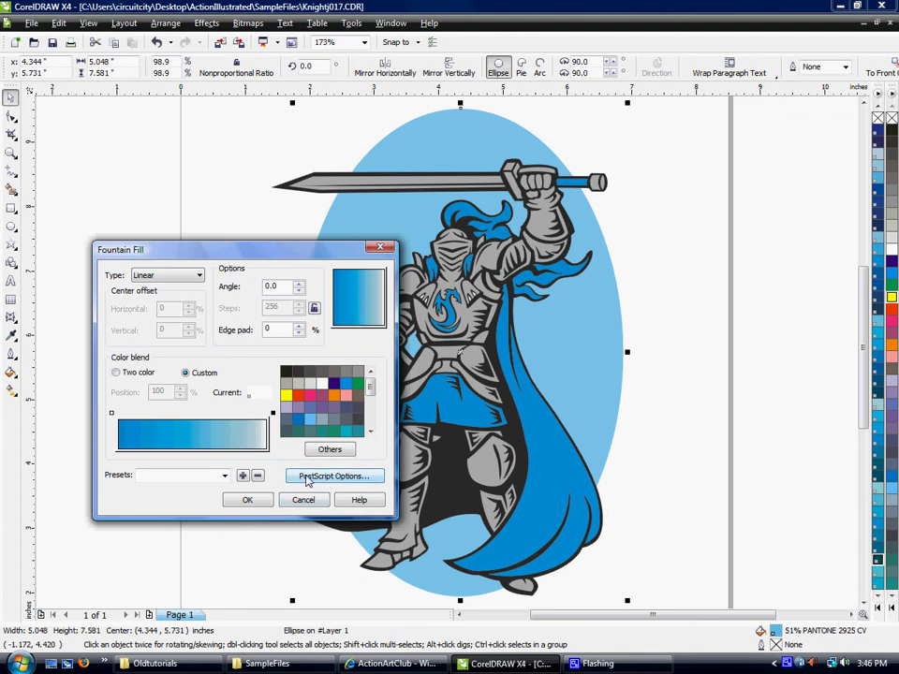
{"action": "left_click", "coordinate": [111, 415]}
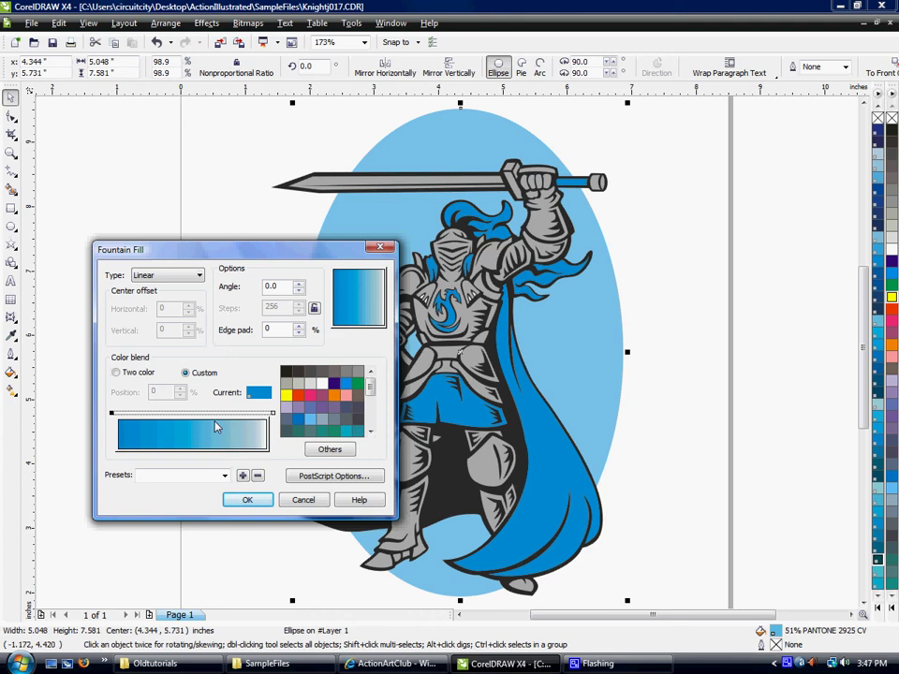
{"action": "left_click", "coordinate": [247, 502]}
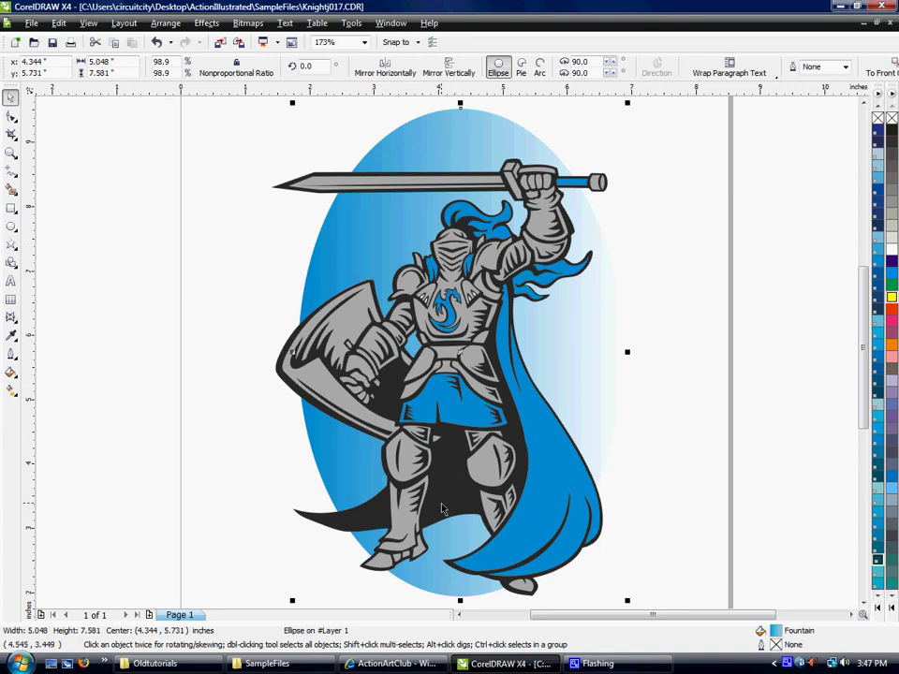
Use Interactive Fill to run the ellipse's gradient vertically, from solid blue just below the ellipse up to white near its top.
{"action": "scroll", "coordinate": [367, 398], "scroll_direction": "down", "scroll_amount": 2}
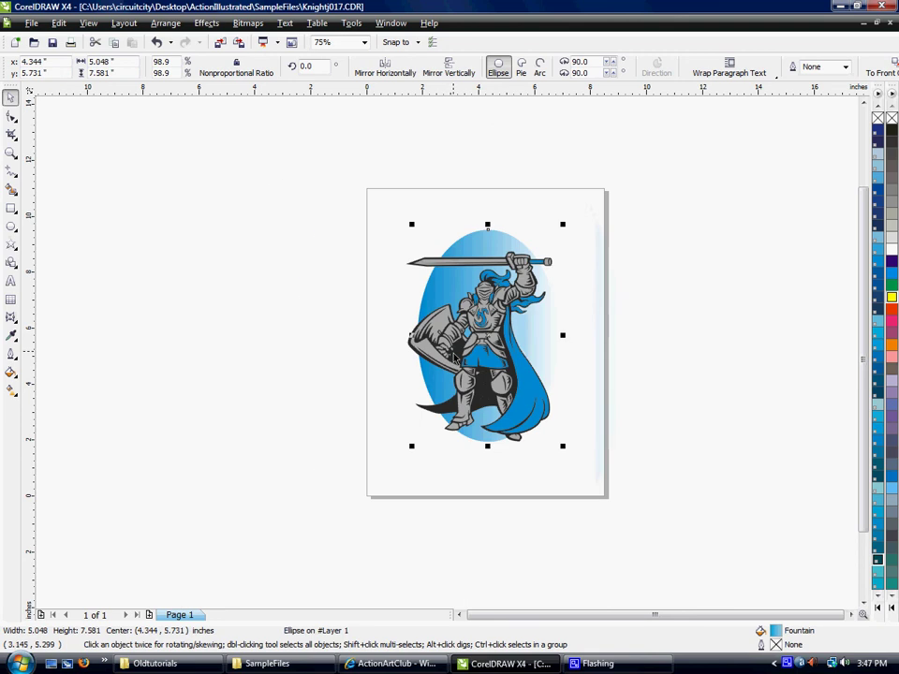
{"action": "left_click", "coordinate": [11, 394]}
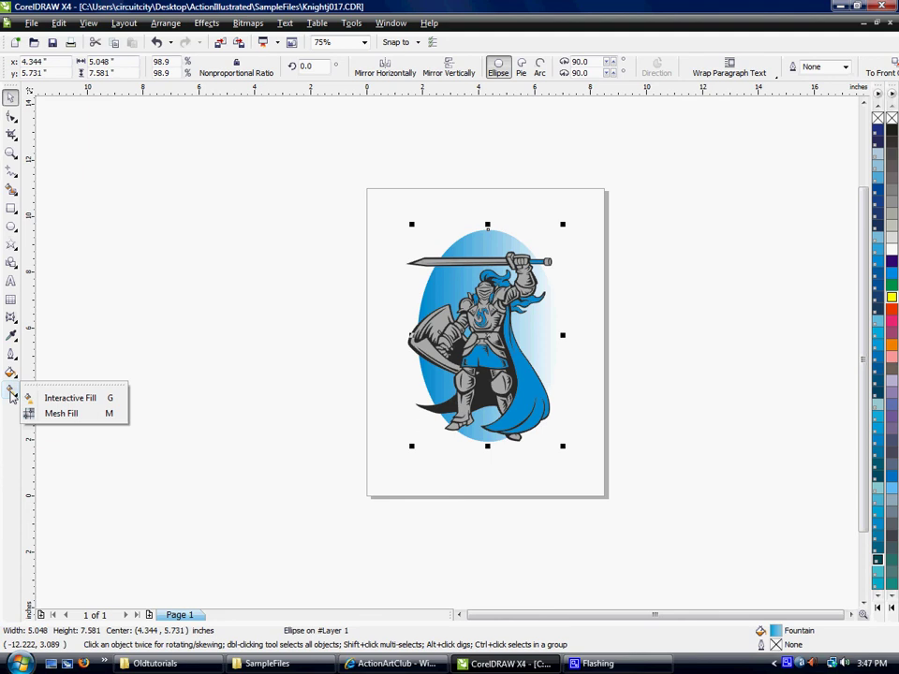
{"action": "left_click", "coordinate": [11, 395]}
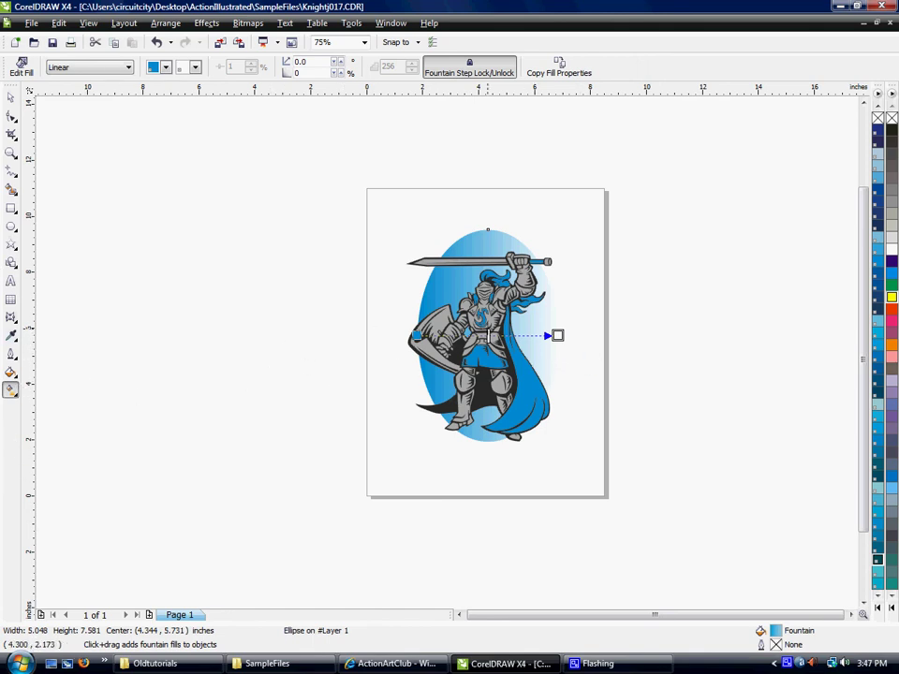
{"action": "scroll", "coordinate": [535, 357], "scroll_direction": "up", "scroll_amount": 1}
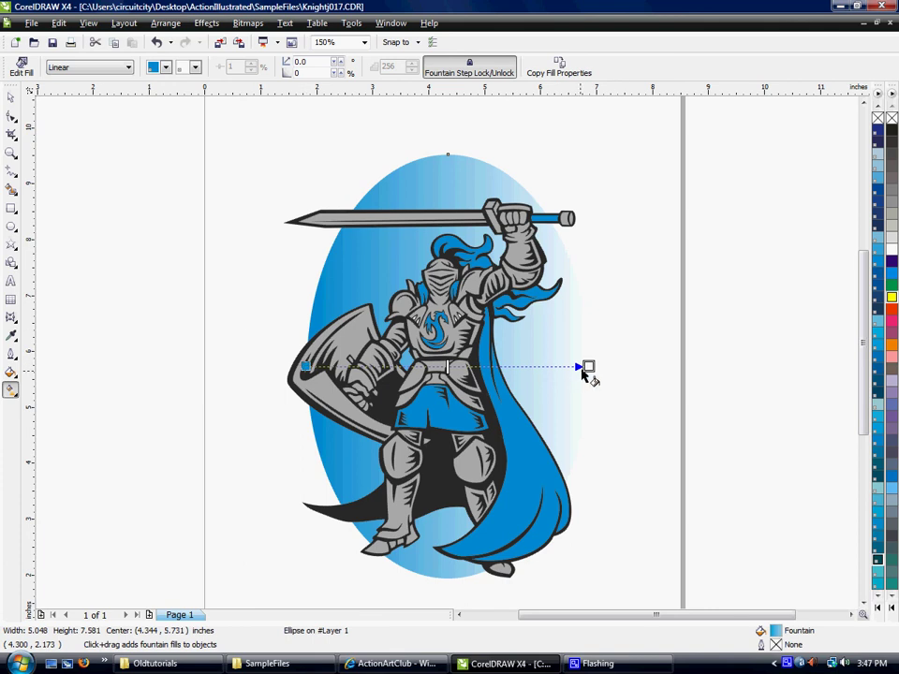
{"action": "left_click_drag", "start_coordinate": [588, 366], "coordinate": [447, 167]}
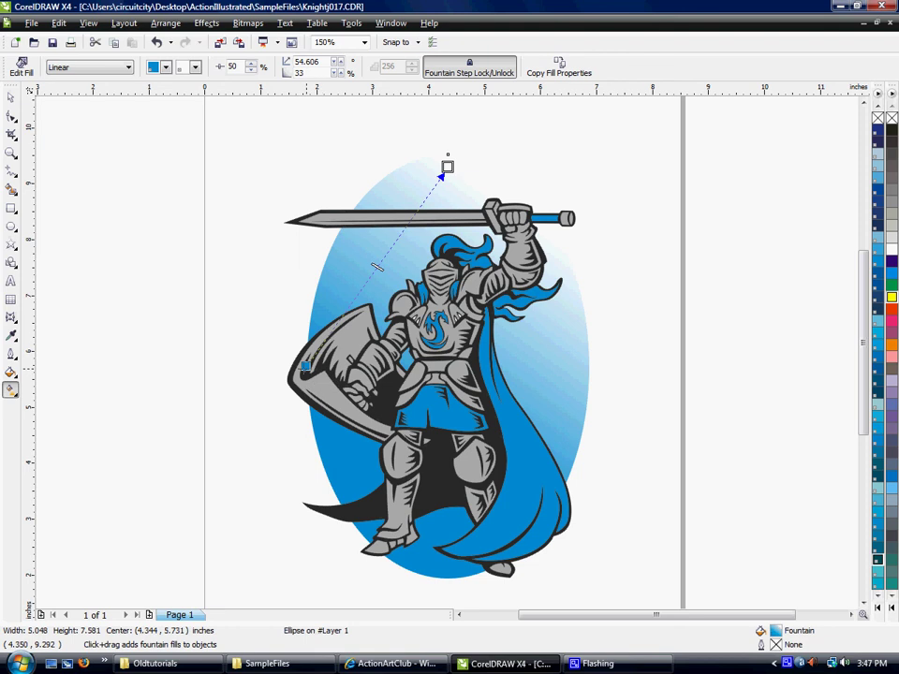
{"action": "left_click_drag", "start_coordinate": [305, 366], "coordinate": [448, 573]}
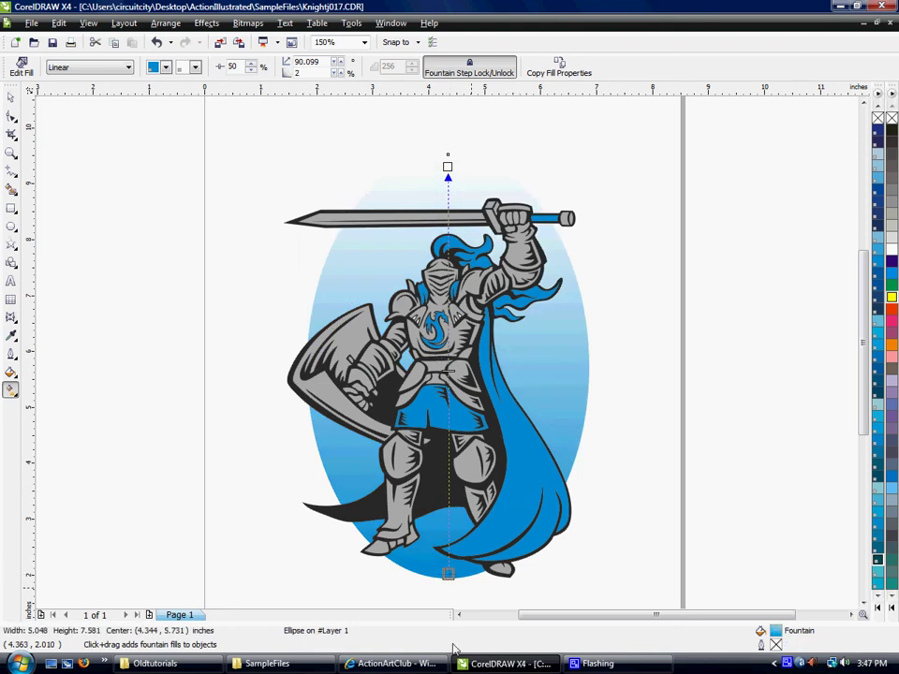
{"action": "left_click_drag", "start_coordinate": [448, 573], "coordinate": [449, 596]}
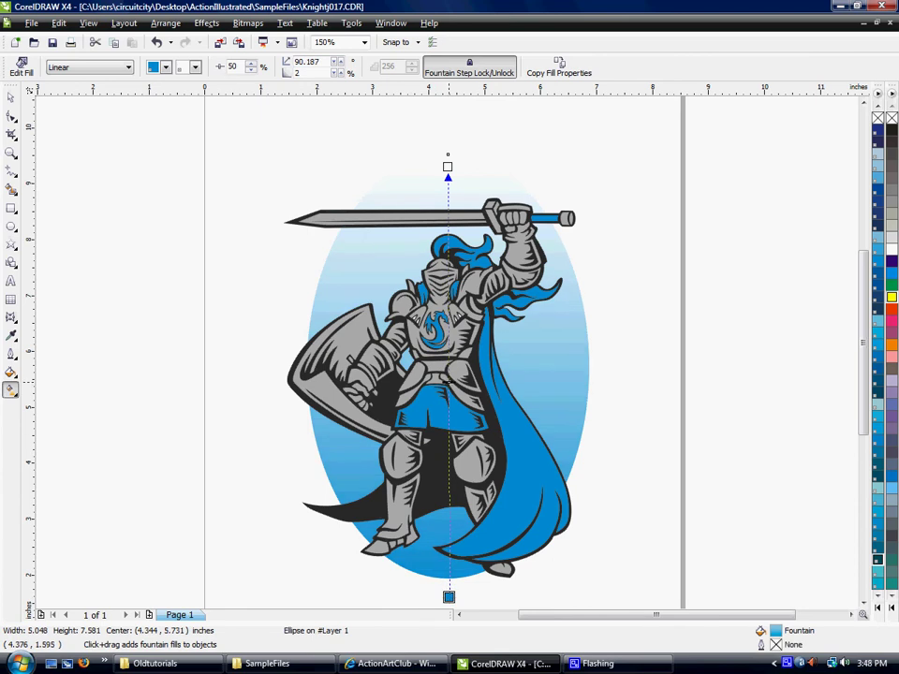
Fine-tune the ellipse's gradient with a midpoint of about 51% and its white end slightly lower.
{"action": "mouse_move", "coordinate": [448, 383]}
{"action": "left_mouse_down"}
{"action": "mouse_move", "coordinate": [449, 257]}
{"action": "mouse_move", "coordinate": [459, 430]}
{"action": "mouse_move", "coordinate": [460, 378]}
{"action": "left_mouse_up"}
{"action": "left_click_drag", "start_coordinate": [447, 167], "coordinate": [443, 174]}
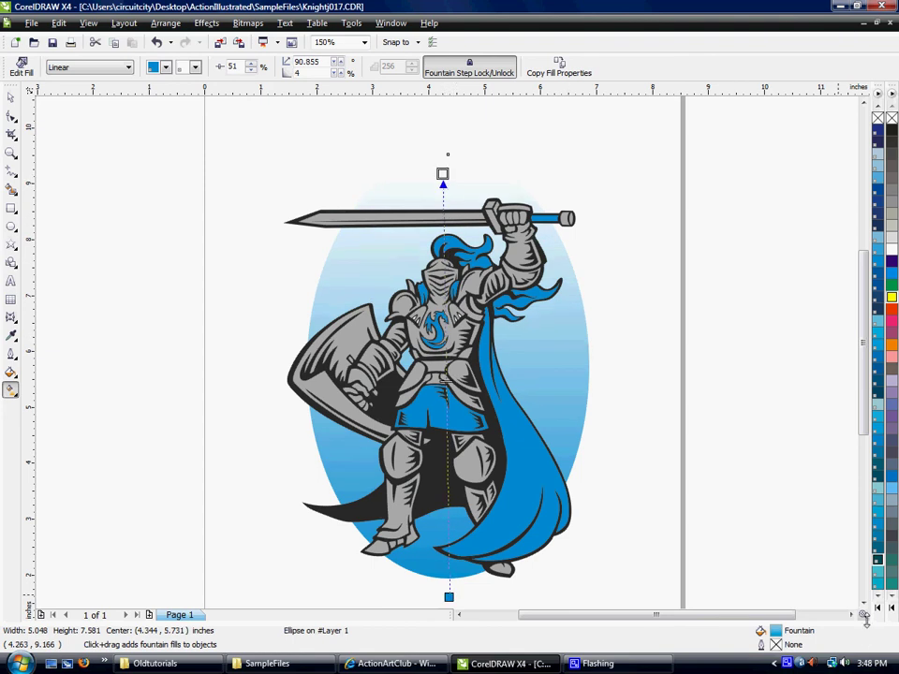
{"action": "scroll", "coordinate": [647, 333], "scroll_direction": "down", "scroll_amount": 1}
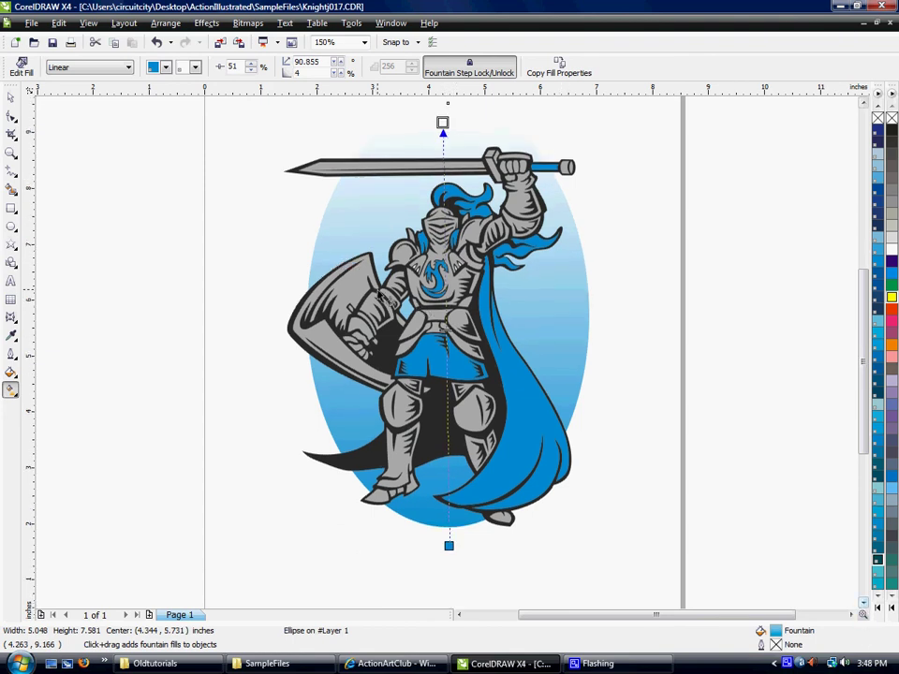
Duplicate the gradient ellipse in front of the artwork and enlarge the copy about its centre to about 5.244 by 7.875 inches.
{"action": "left_click", "coordinate": [10, 96]}
{"action": "left_click", "coordinate": [645, 235]}
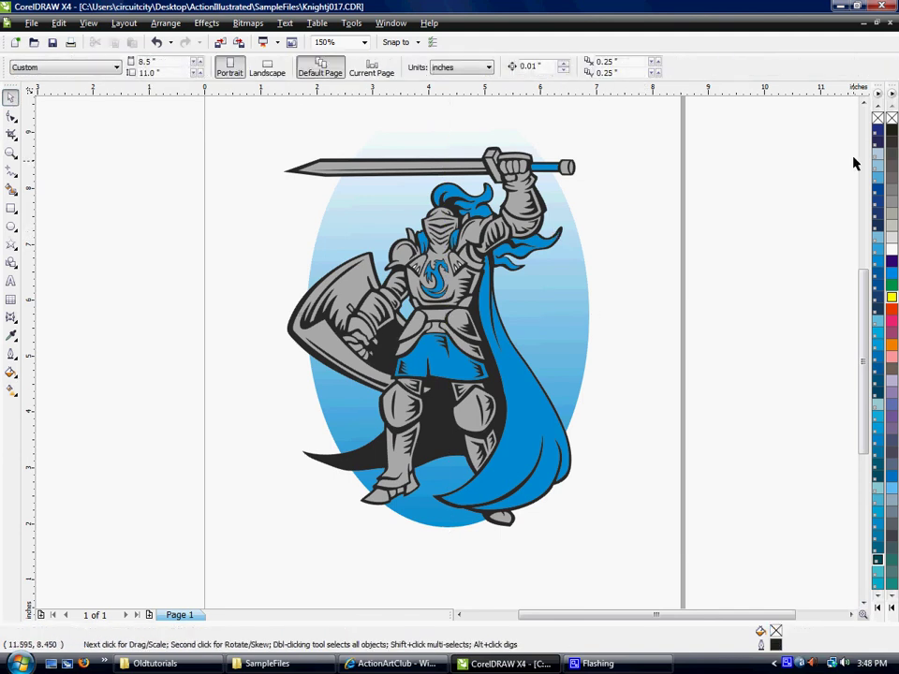
{"action": "scroll", "coordinate": [857, 160], "scroll_direction": "up", "scroll_amount": 1}
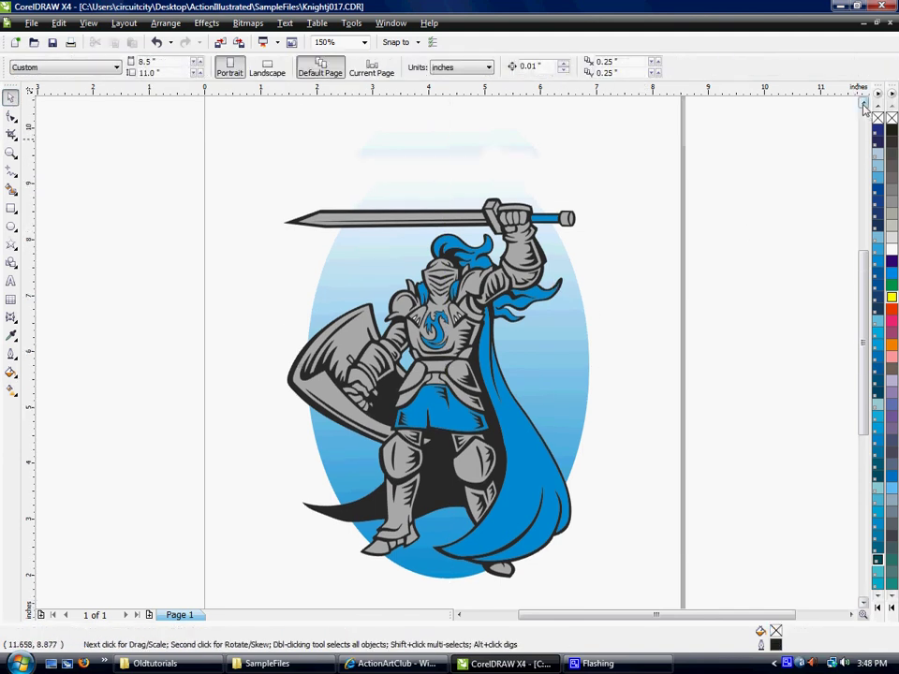
{"action": "left_click", "coordinate": [353, 263]}
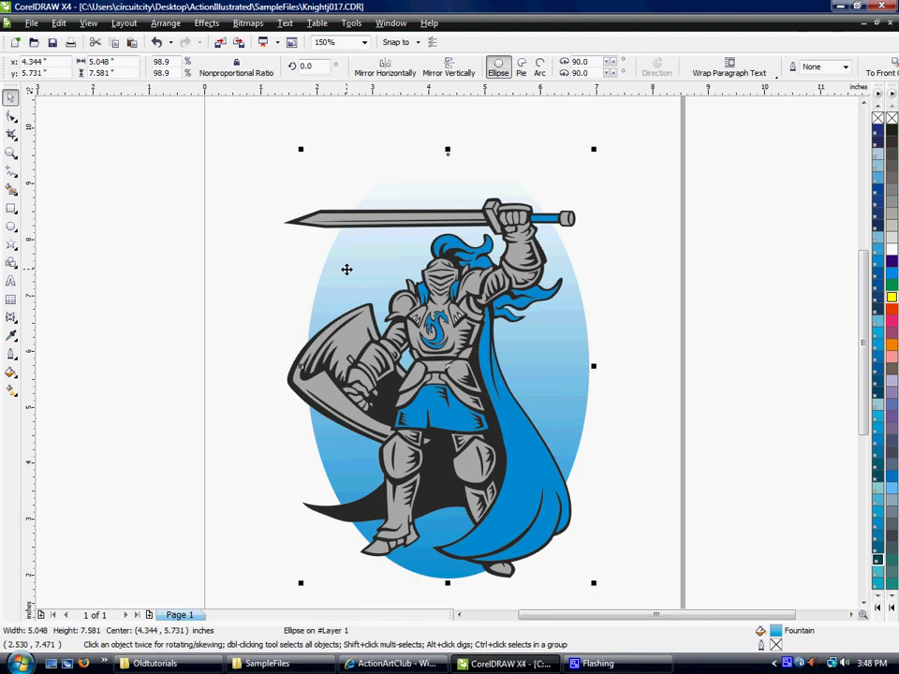
{"action": "key", "text": "shift+Page_Up"}
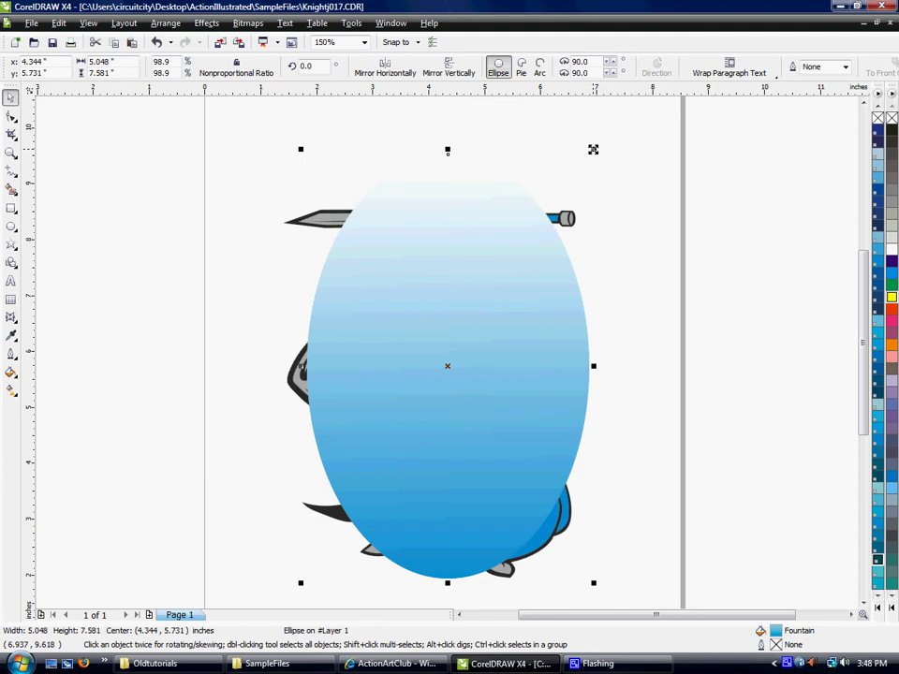
{"action": "mouse_move", "coordinate": [593, 149]}
{"action": "left_mouse_down"}
{"action": "mouse_move", "coordinate": [611, 137]}
{"action": "mouse_move", "coordinate": [602, 140]}
{"action": "left_mouse_up"}
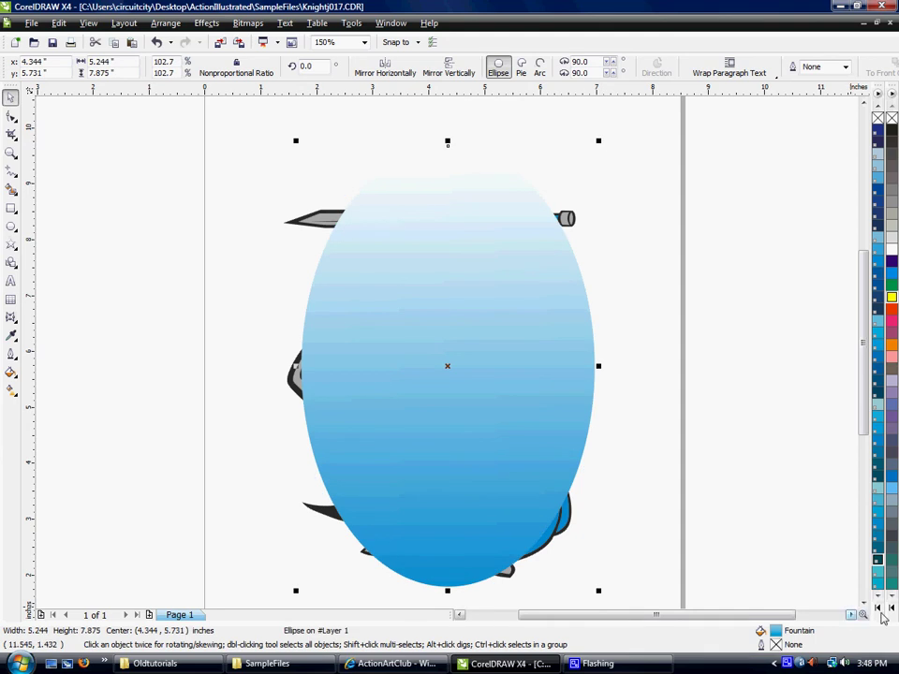
Fill the enlarged ellipse with solid PANTONE Process Black CV and send it behind the artwork as a border.
{"action": "left_click", "coordinate": [878, 605]}
{"action": "left_click", "coordinate": [852, 620]}
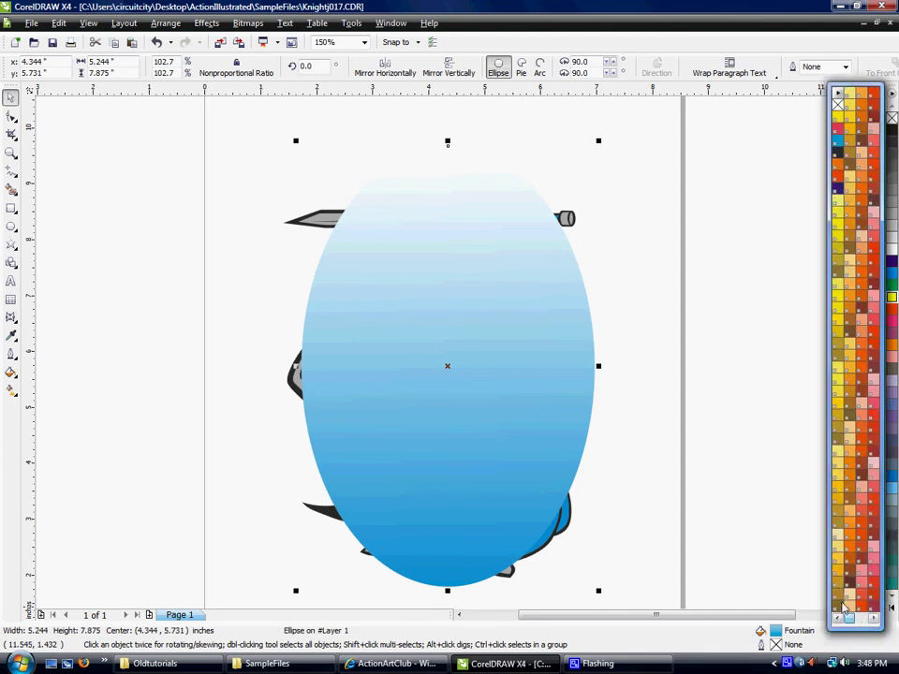
{"action": "left_click", "coordinate": [839, 153]}
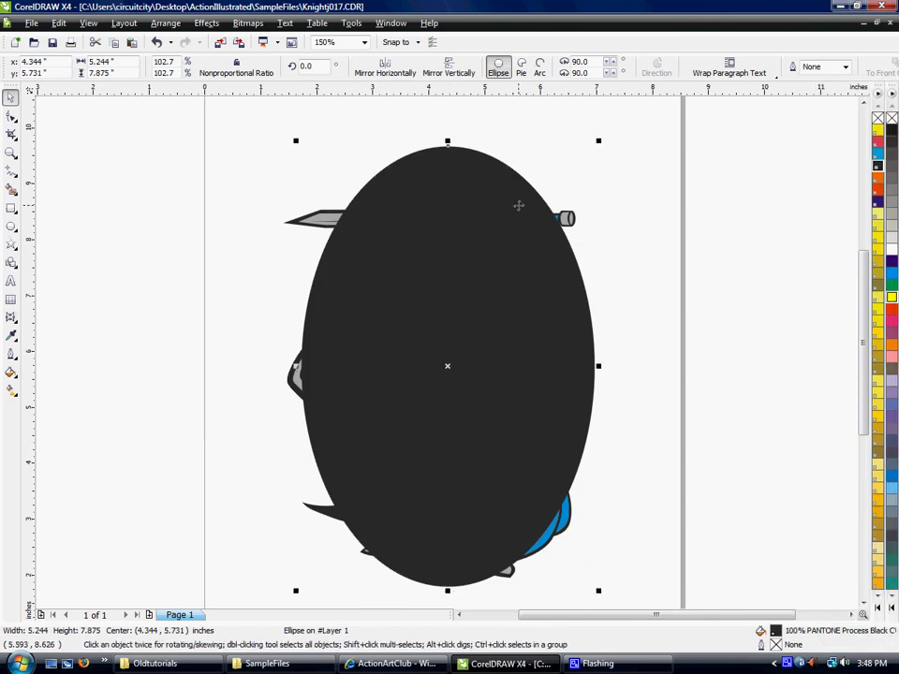
{"action": "key", "text": "ctrl+z"}
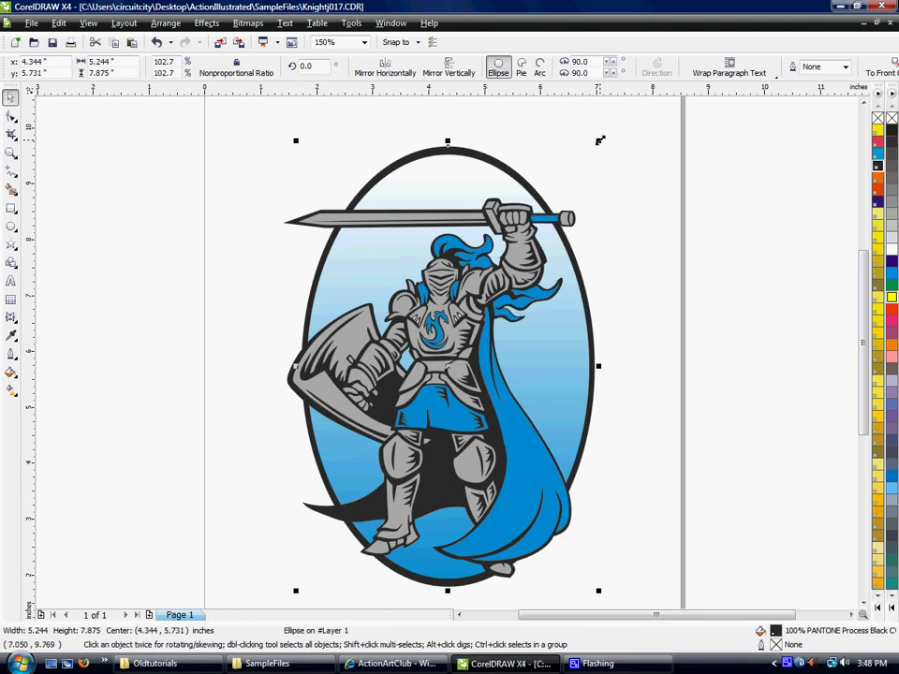
Thin the black border by reducing the back ellipse's height to about 7.8 inches and scaling it down slightly about its centre.
{"action": "mouse_move", "coordinate": [447, 139]}
{"action": "left_mouse_down"}
{"action": "mouse_move", "coordinate": [447, 154]}
{"action": "mouse_move", "coordinate": [447, 143]}
{"action": "left_mouse_up"}
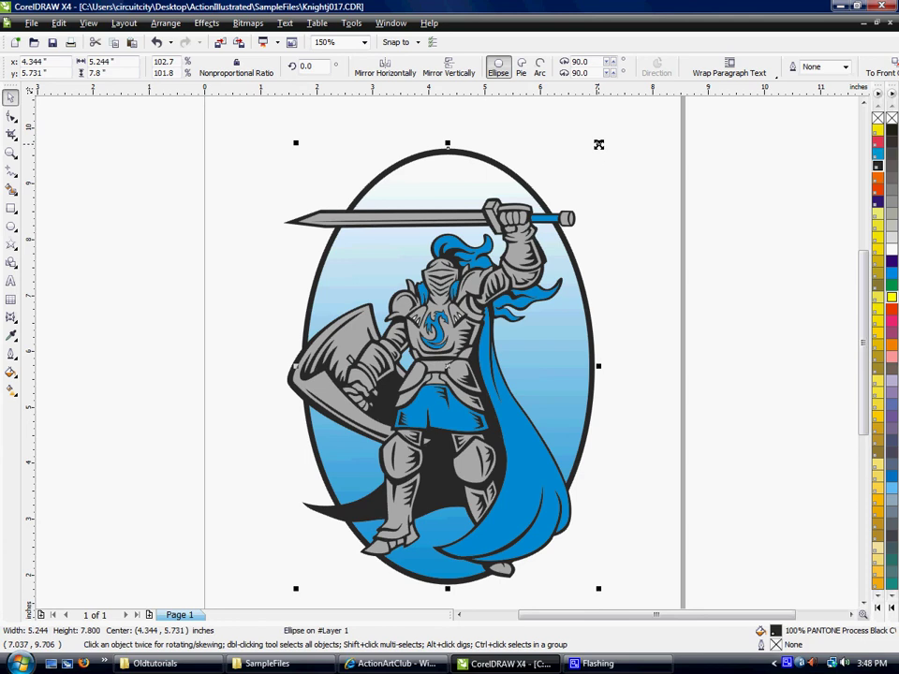
{"action": "left_click_drag", "start_coordinate": [599, 144], "coordinate": [600, 146]}
{"action": "key", "text": "Escape"}
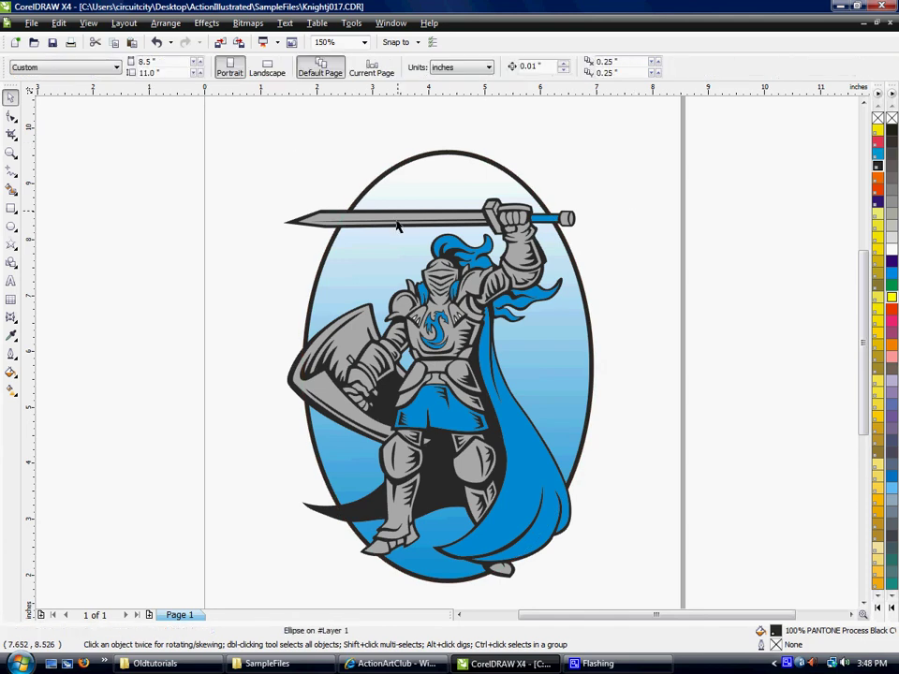
{"action": "scroll", "coordinate": [531, 515], "scroll_direction": "down", "scroll_amount": 2}
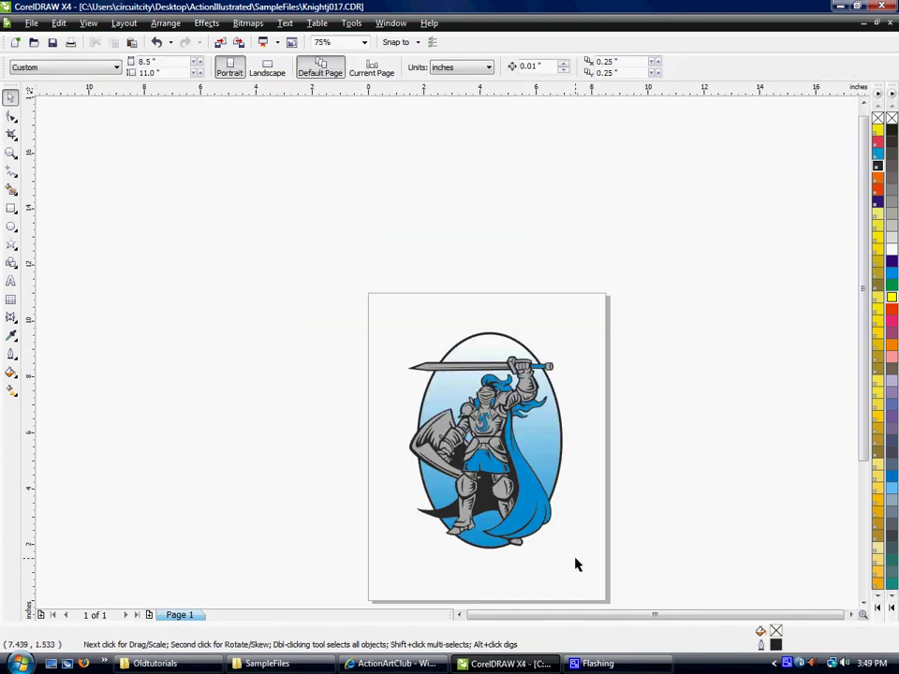
{"action": "left_click", "coordinate": [862, 602]}
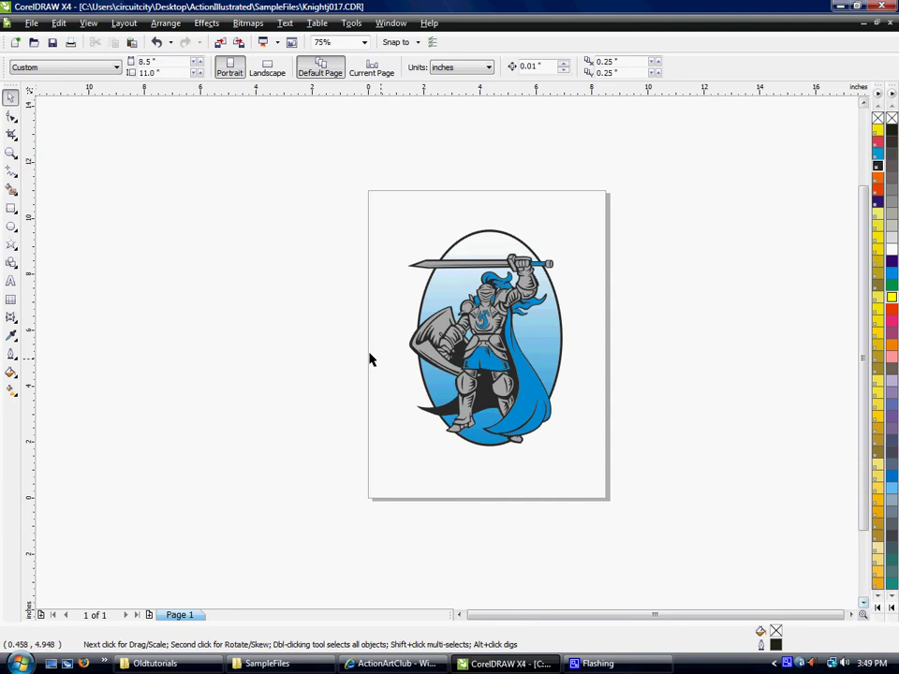
{"action": "double_click", "coordinate": [11, 152]}
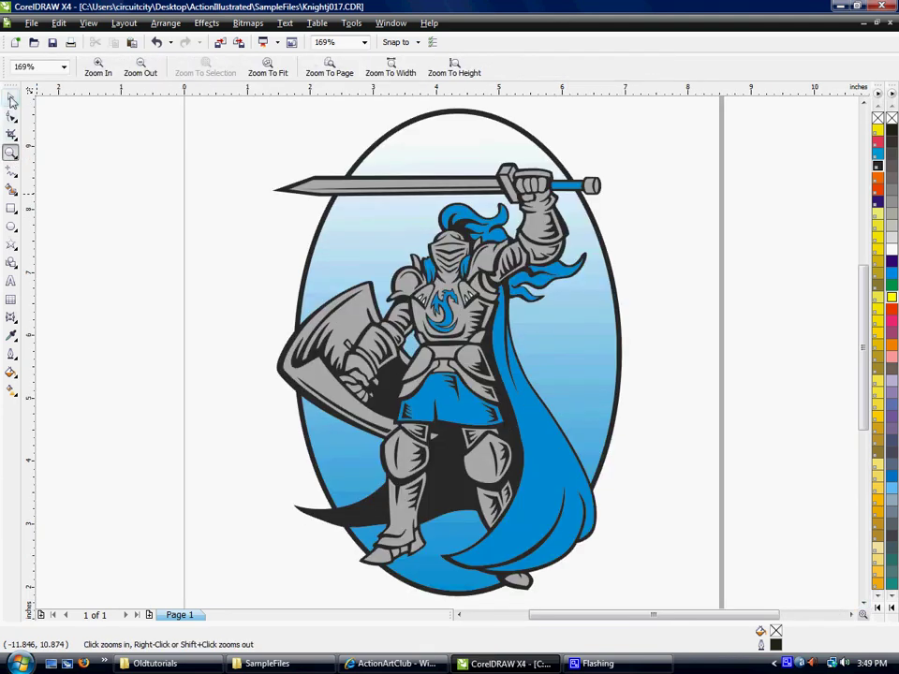
{"action": "left_click", "coordinate": [11, 99]}
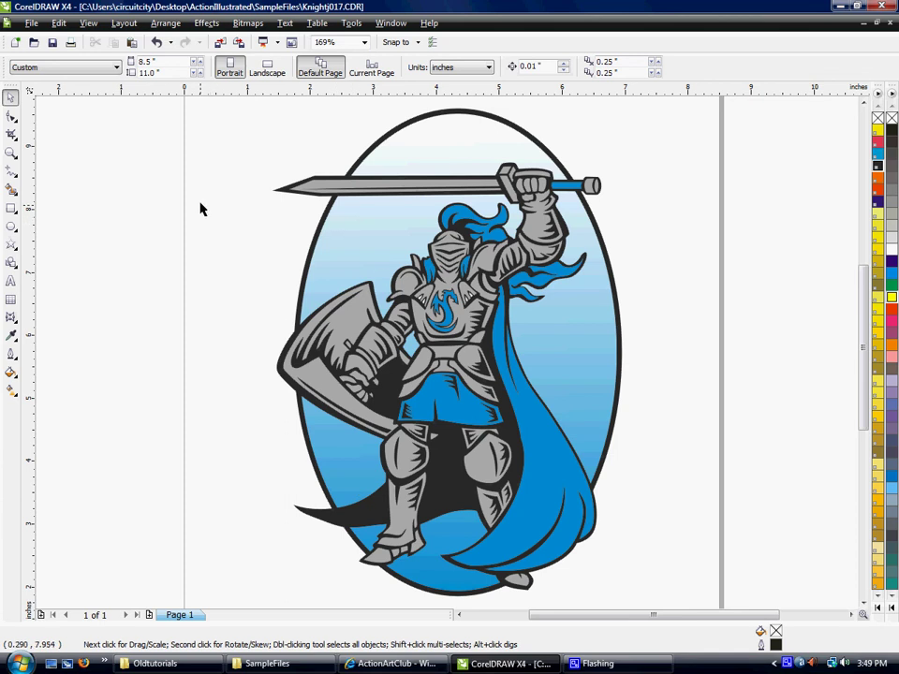
Turn on Print separations for the document and preview its PANTONE 2925 CV plate.
{"action": "left_click", "coordinate": [32, 22]}
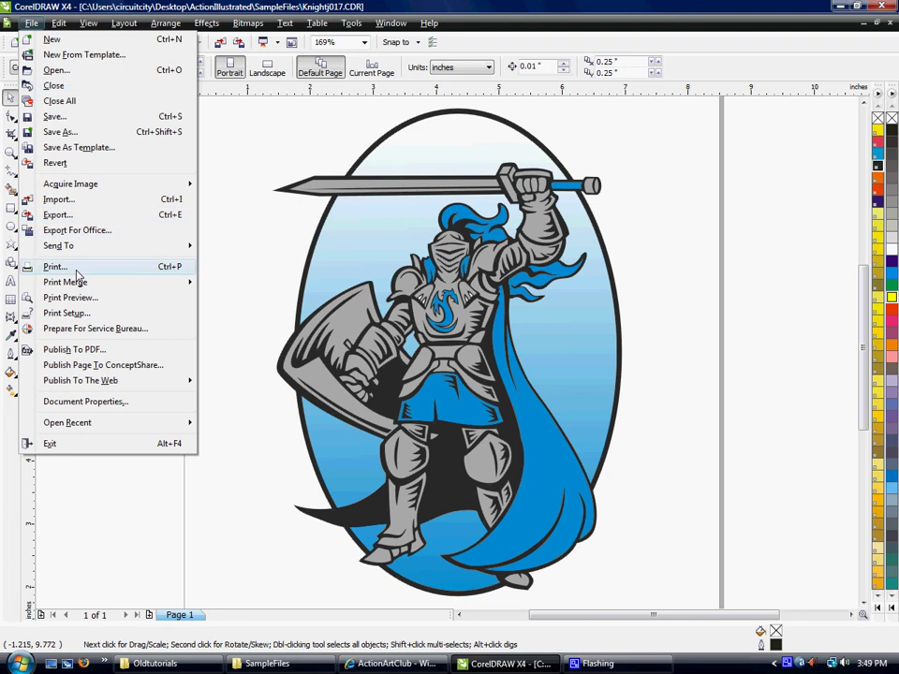
{"action": "key", "text": "Escape"}
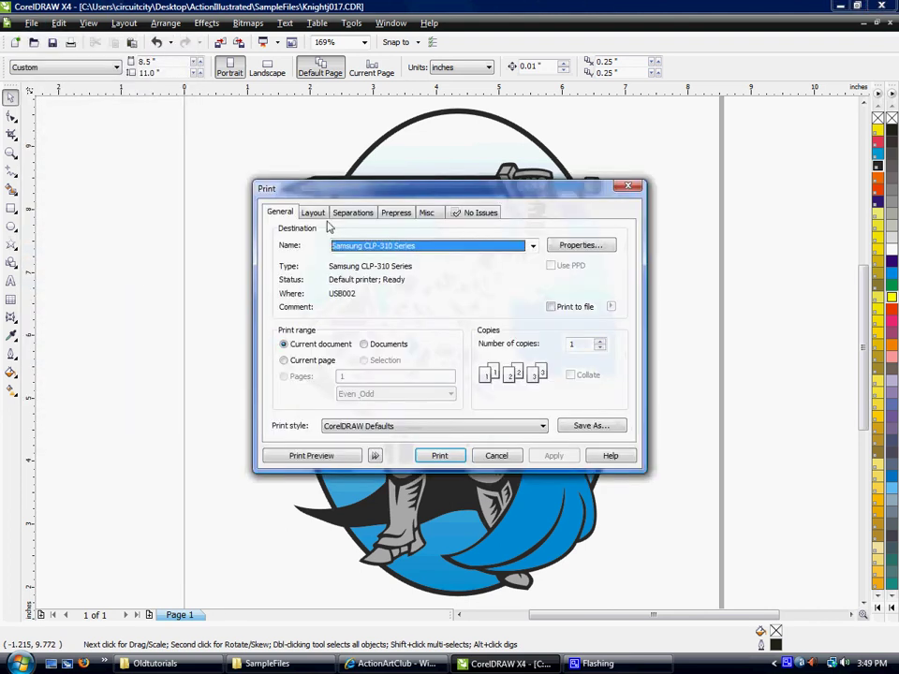
{"action": "left_click", "coordinate": [352, 212]}
{"action": "left_click", "coordinate": [277, 250]}
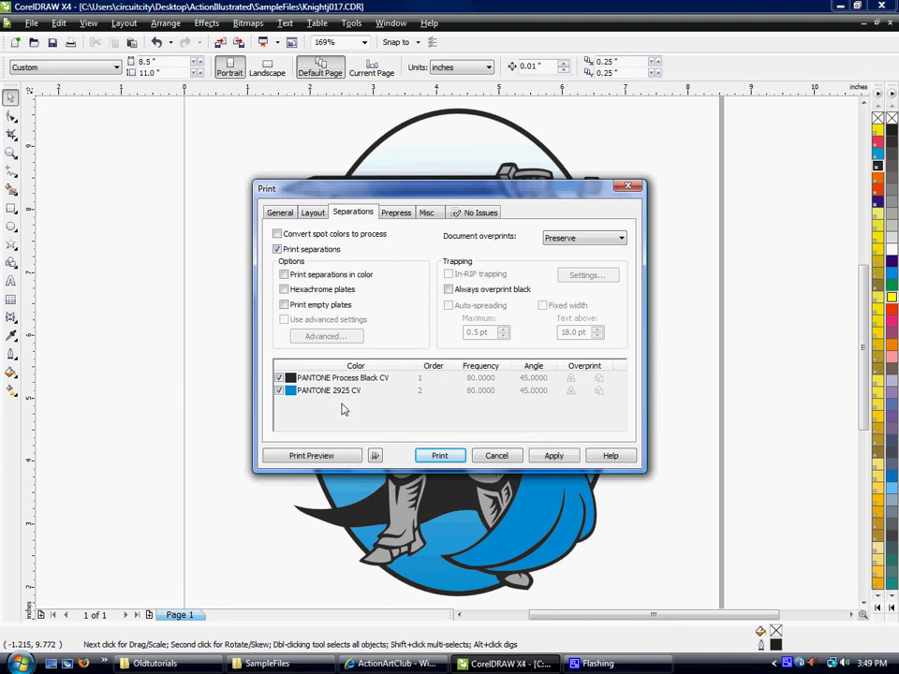
{"action": "left_click", "coordinate": [336, 456]}
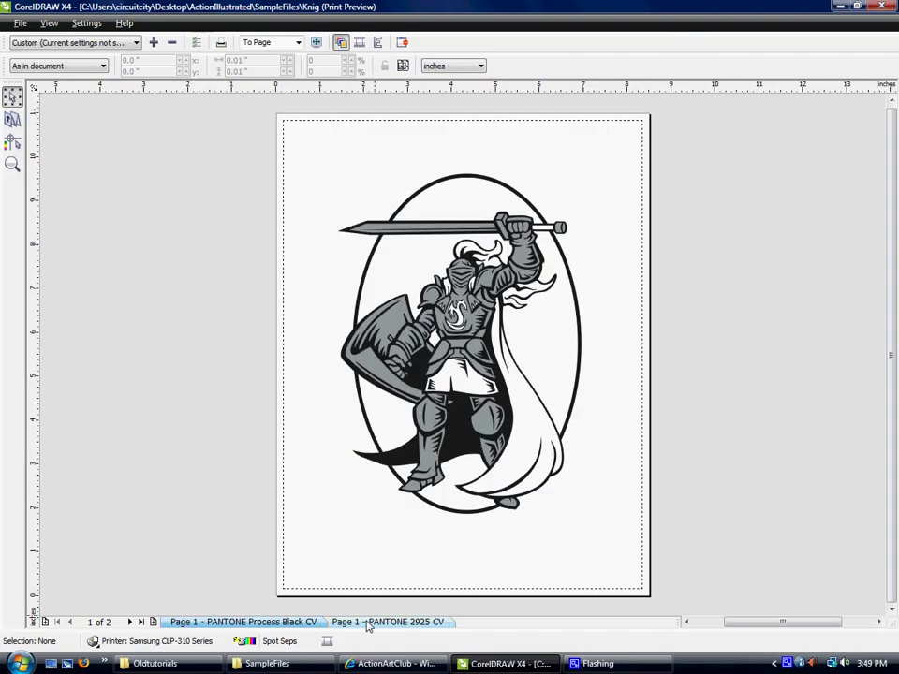
{"action": "left_click", "coordinate": [368, 622]}
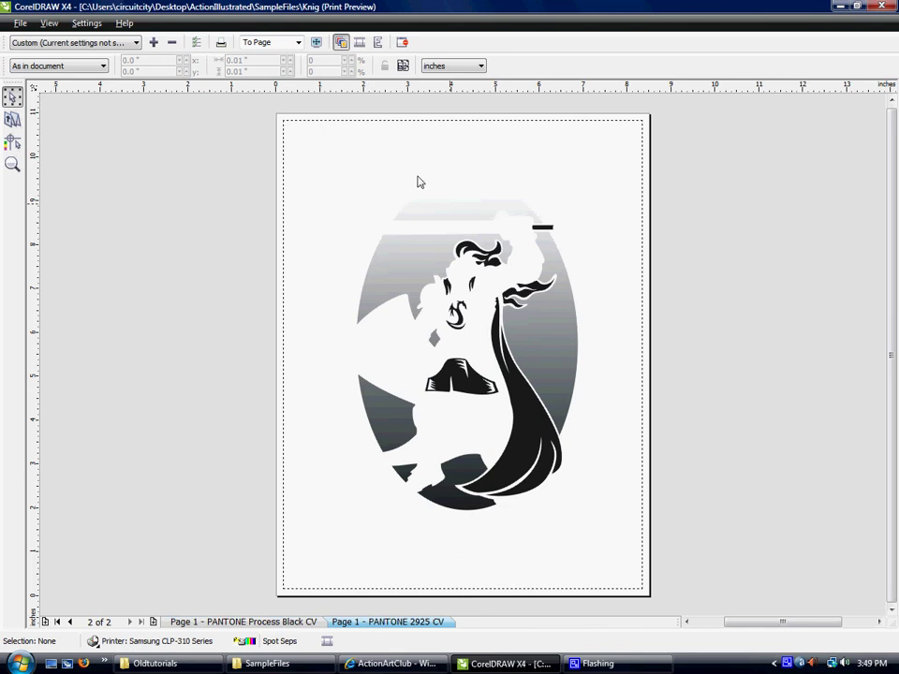